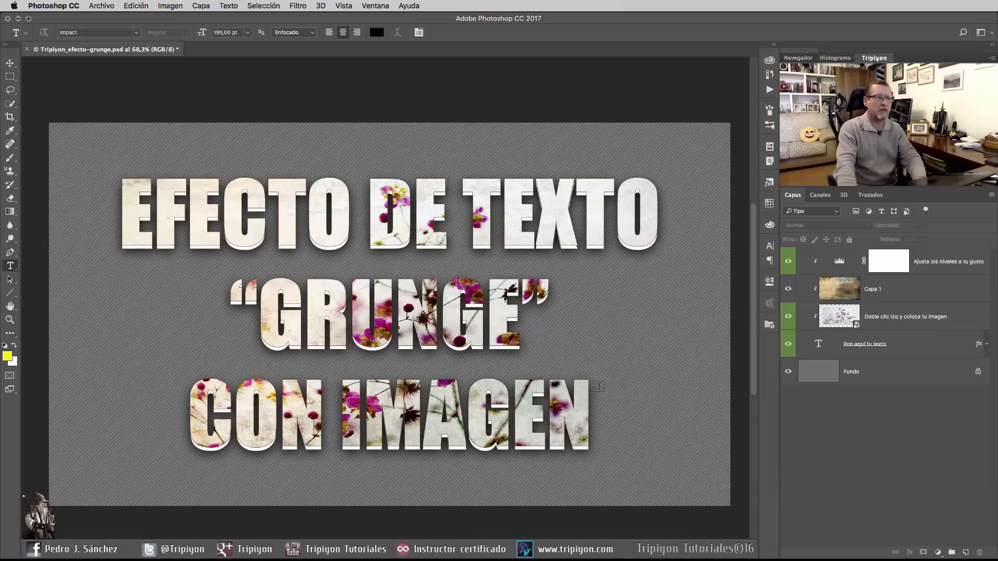
Step: Group the four grunge text-effect layers, from the levels adjustment to the text layer, and hide the group
{"action": "left_click", "coordinate": [889, 261]}
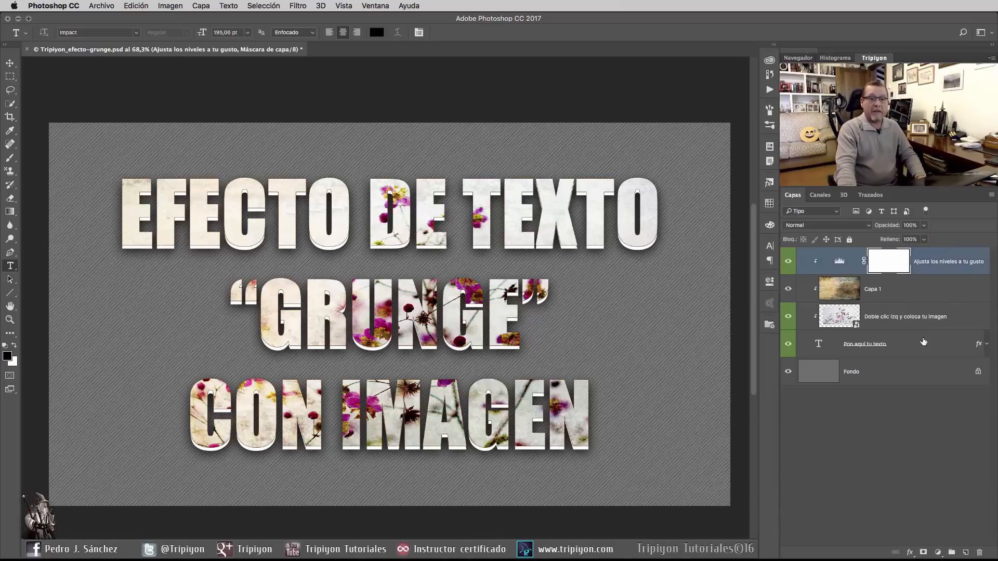
{"action": "left_click", "coordinate": [899, 348], "text": "shift"}
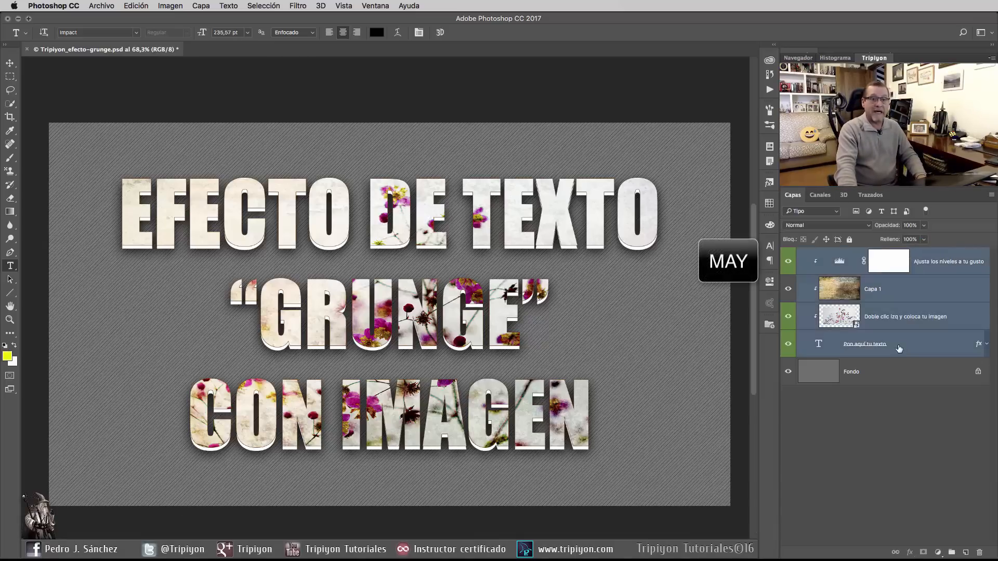
{"action": "key", "text": "ctrl+g"}
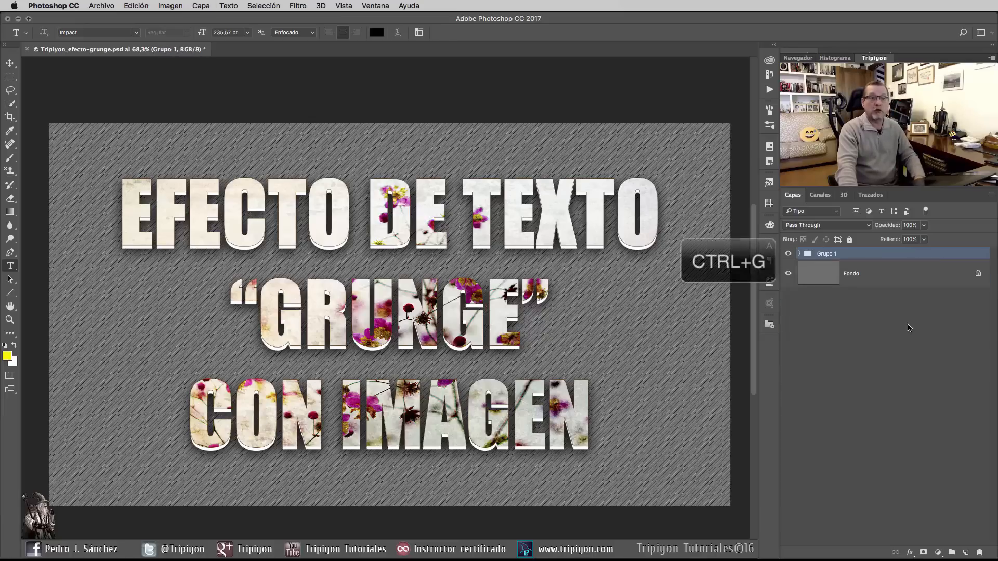
{"action": "left_click", "coordinate": [788, 253]}
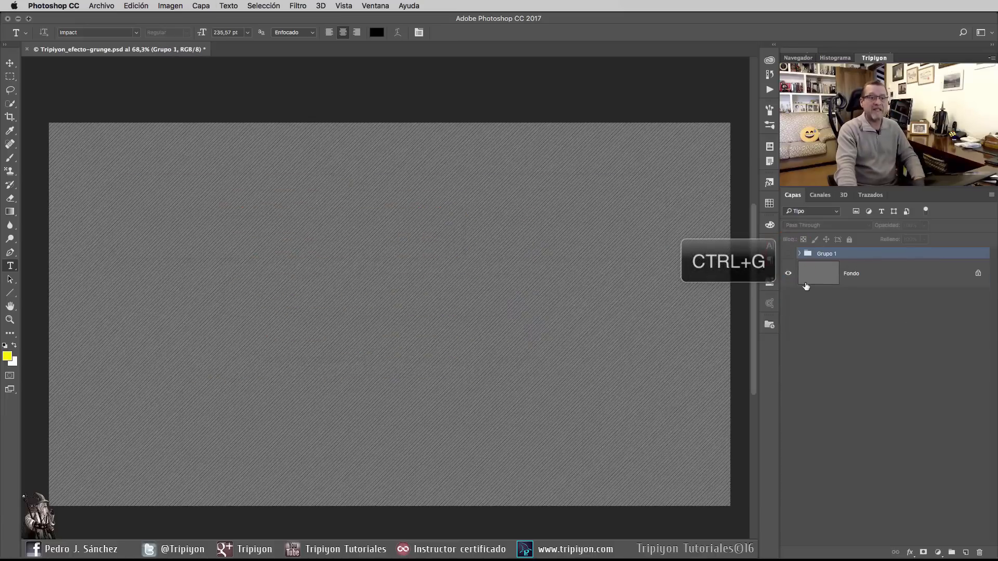
Step: Add a two-line text layer reading "TRIPIYON" and "TUTORIALES" above the Fondo layer
{"action": "left_click", "coordinate": [890, 277]}
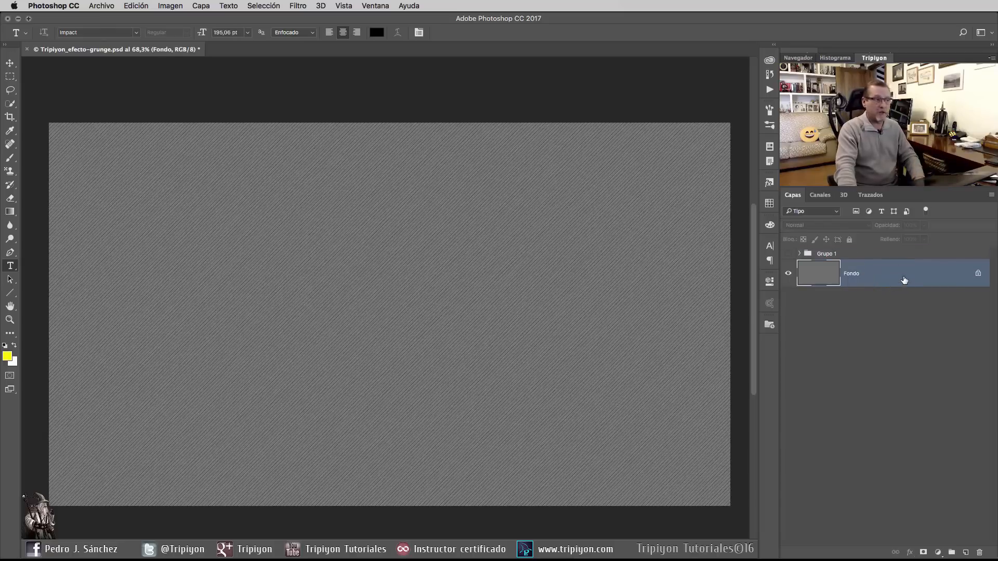
{"action": "left_click", "coordinate": [10, 266]}
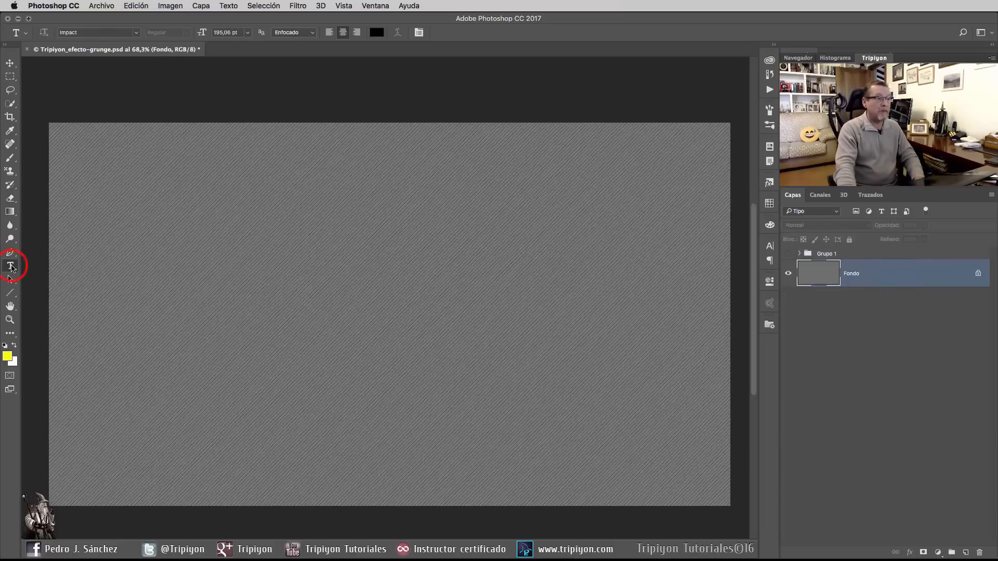
{"action": "left_click", "coordinate": [387, 258]}
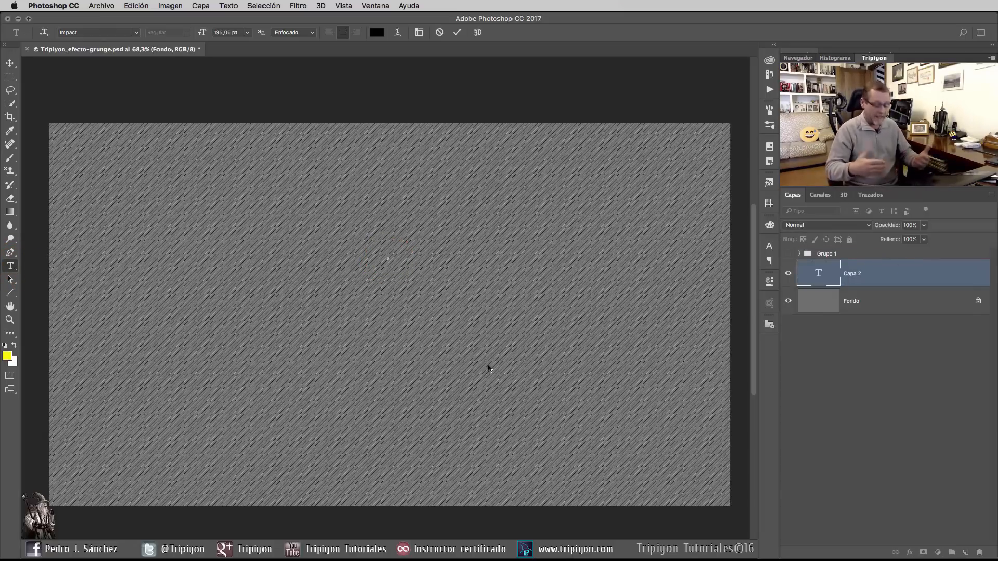
{"action": "type", "text": "TRIPIYON"}
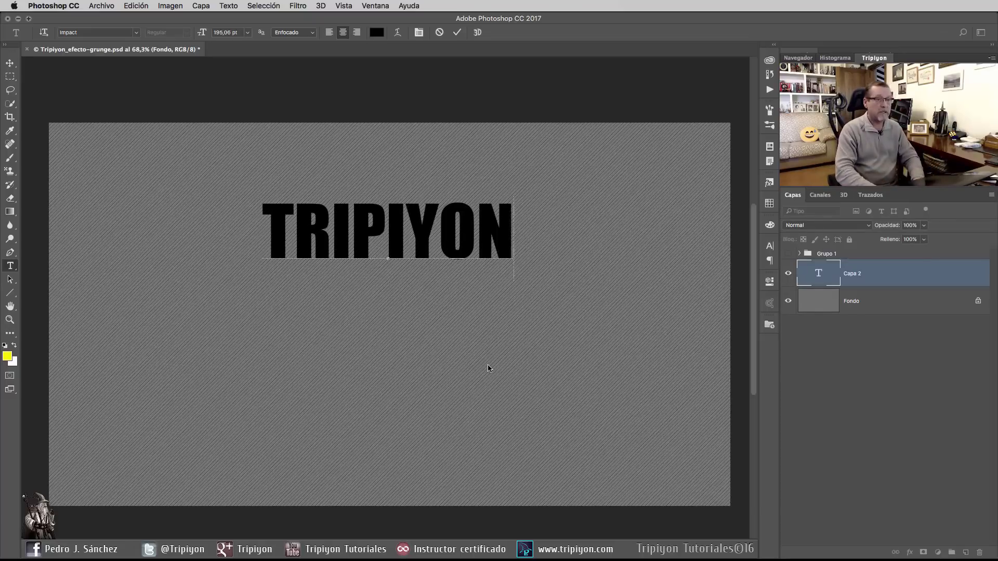
{"action": "key", "text": "Return"}
{"action": "type", "text": "TUTORIALES"}
{"action": "key", "text": "ctrl+Return"}
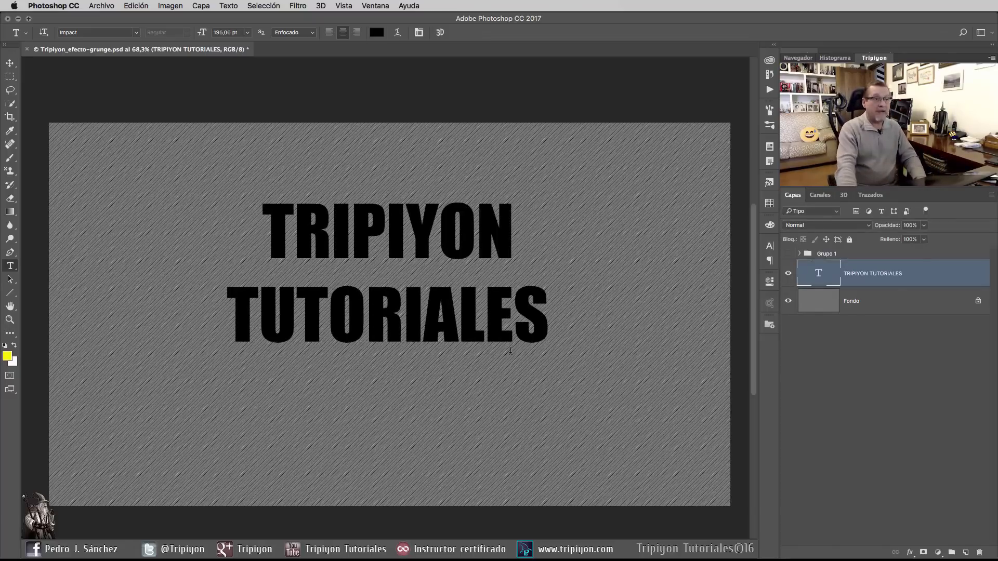
Step: Scale the TRIPIYON TUTORIALES text proportionally to about 186% and centre it on the canvas
{"action": "left_click", "coordinate": [143, 5]}
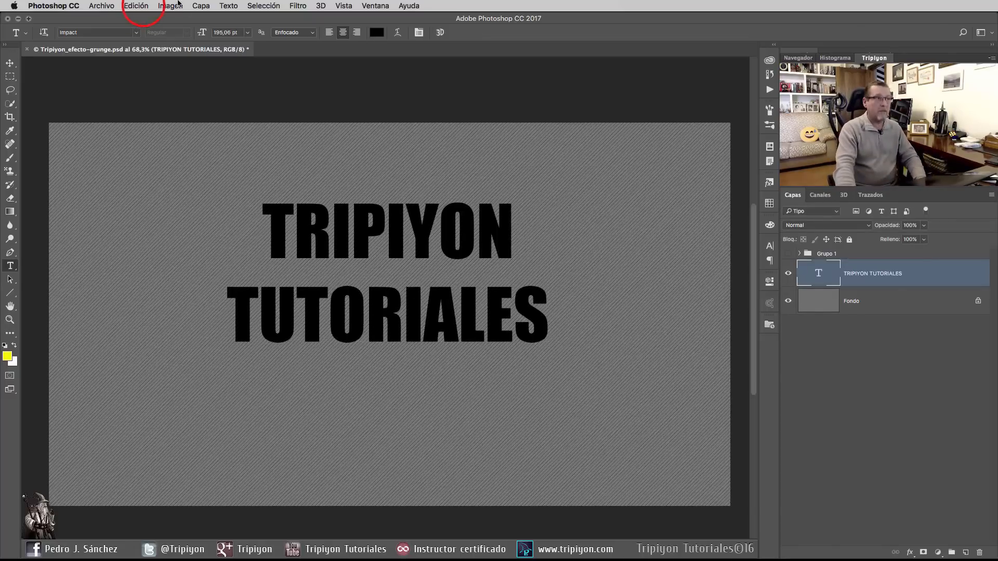
{"action": "left_click", "coordinate": [192, 229]}
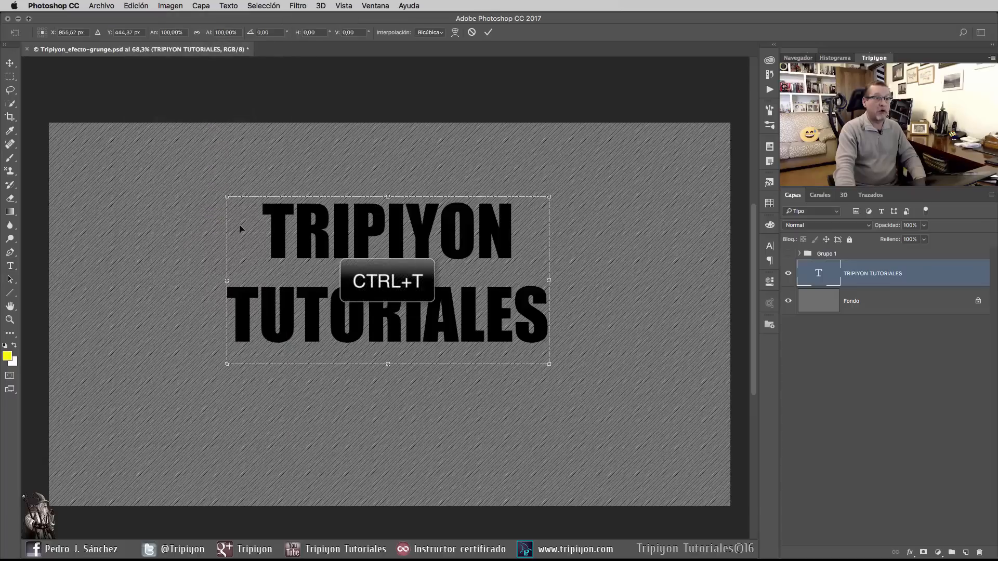
{"action": "left_click_drag", "start_coordinate": [546, 370], "coordinate": [676, 452]}
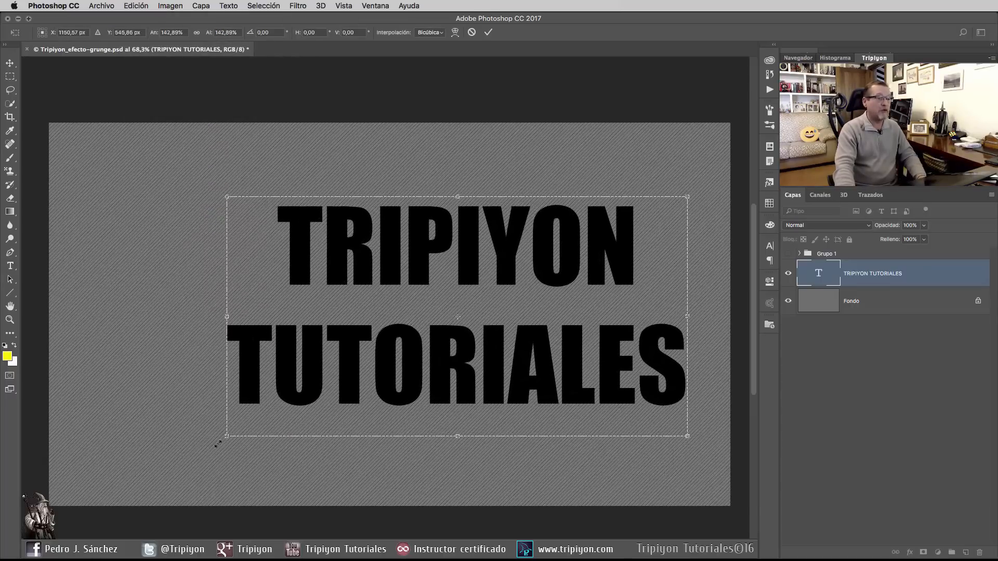
{"action": "left_click_drag", "start_coordinate": [218, 444], "coordinate": [123, 489]}
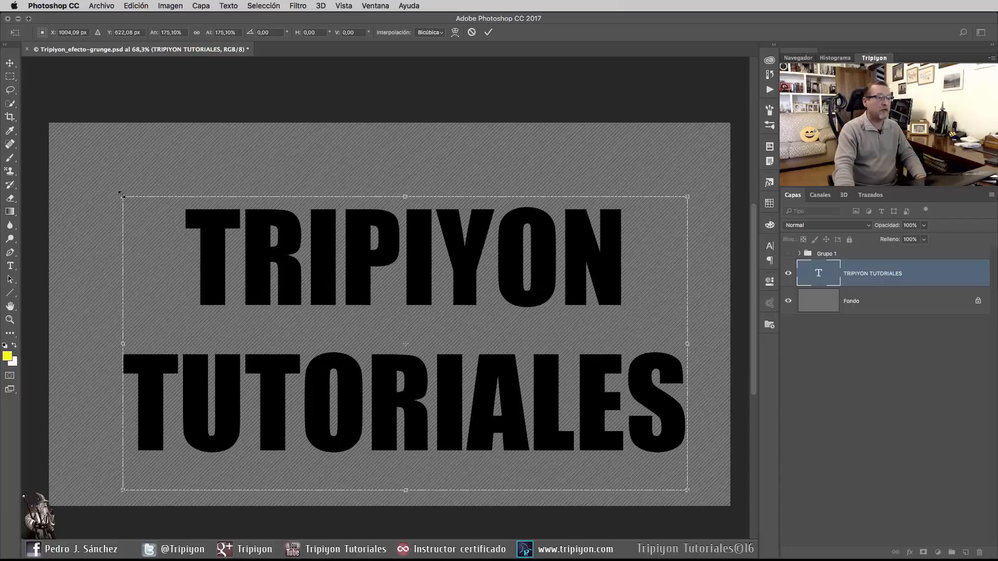
{"action": "left_click_drag", "start_coordinate": [120, 194], "coordinate": [90, 171]}
{"action": "left_click_drag", "start_coordinate": [468, 364], "coordinate": [509, 339]}
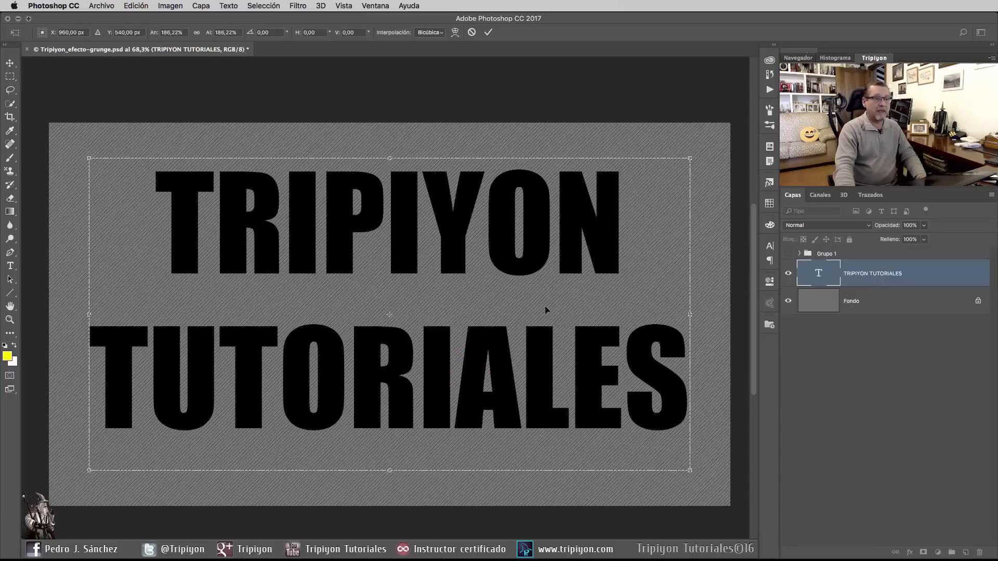
{"action": "left_click", "coordinate": [488, 32]}
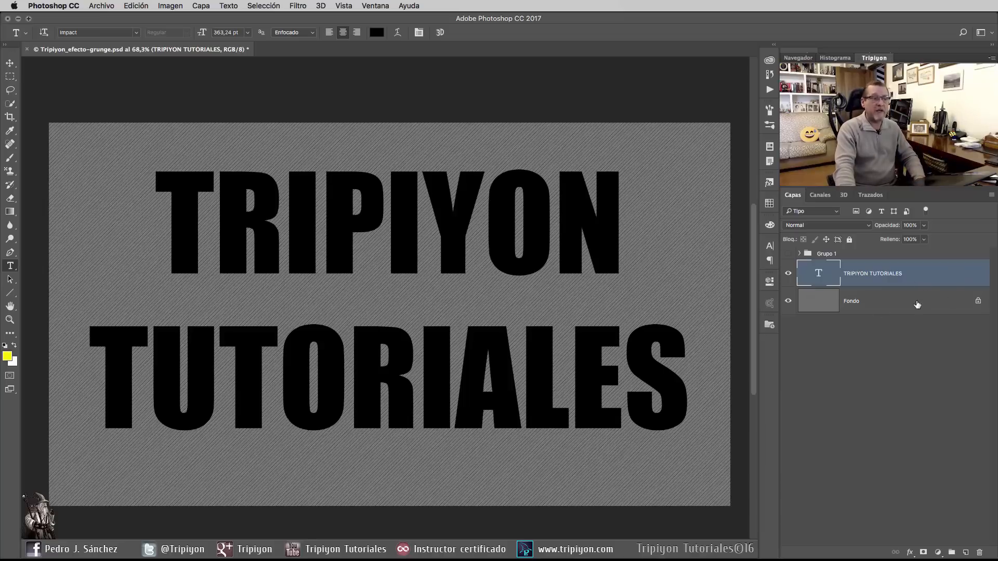
Step: Add a drop shadow to the text layer with Normal blend mode and white (ffffff) as its colour
{"action": "left_click", "coordinate": [910, 553]}
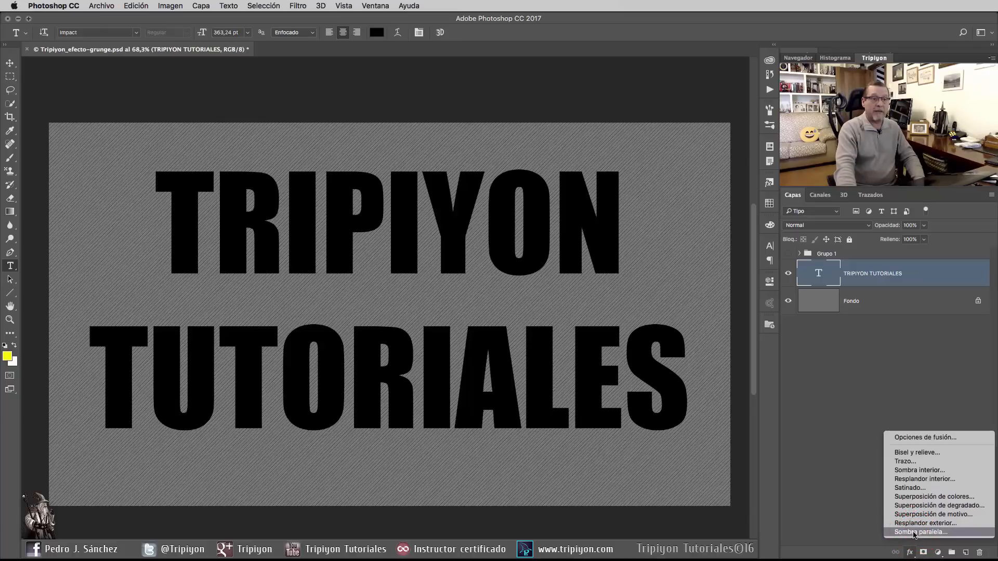
{"action": "left_click", "coordinate": [914, 532]}
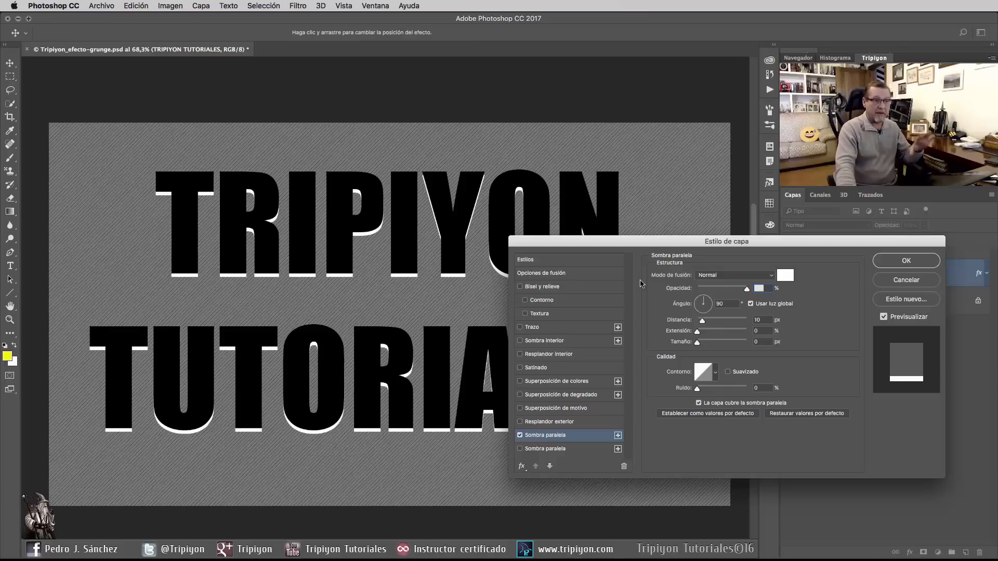
{"action": "left_click", "coordinate": [726, 279]}
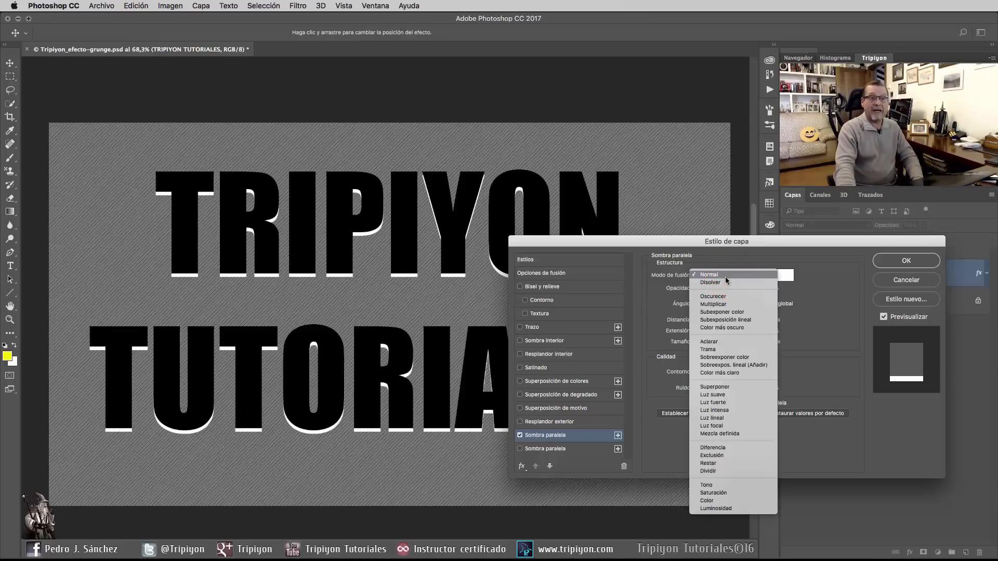
{"action": "left_click", "coordinate": [725, 276]}
{"action": "left_click", "coordinate": [785, 275]}
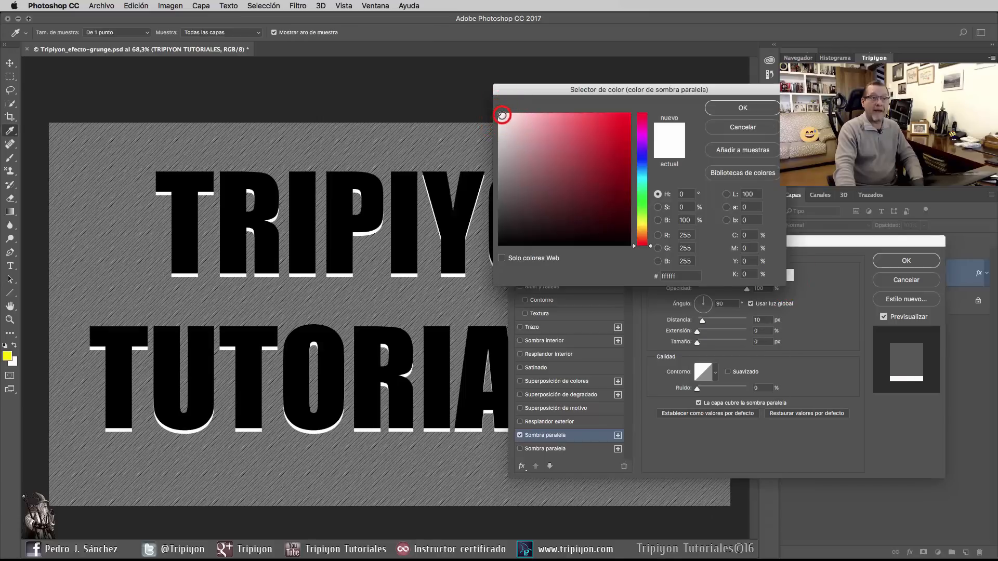
{"action": "left_click", "coordinate": [708, 106]}
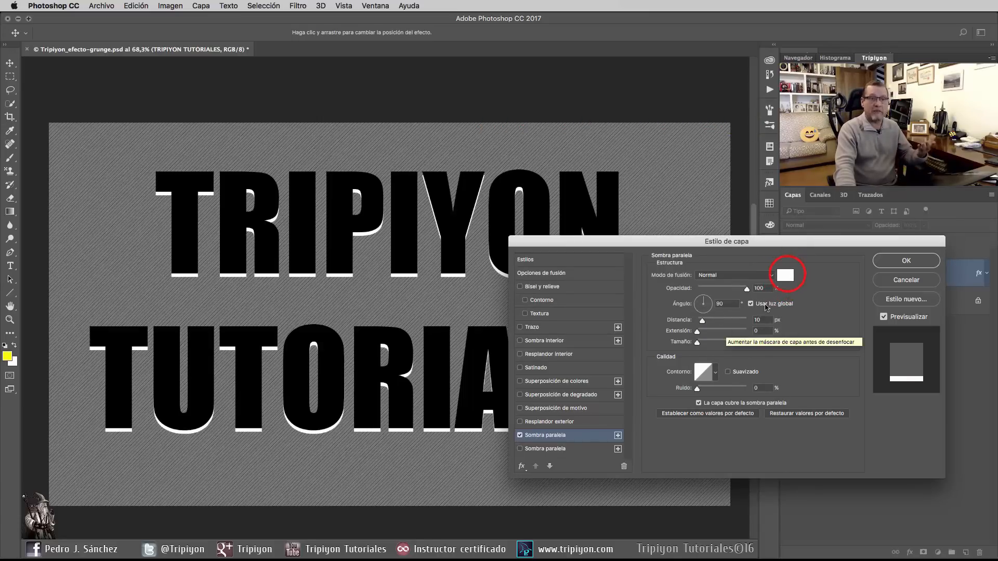
{"action": "left_click", "coordinate": [785, 275]}
{"action": "left_click", "coordinate": [638, 222]}
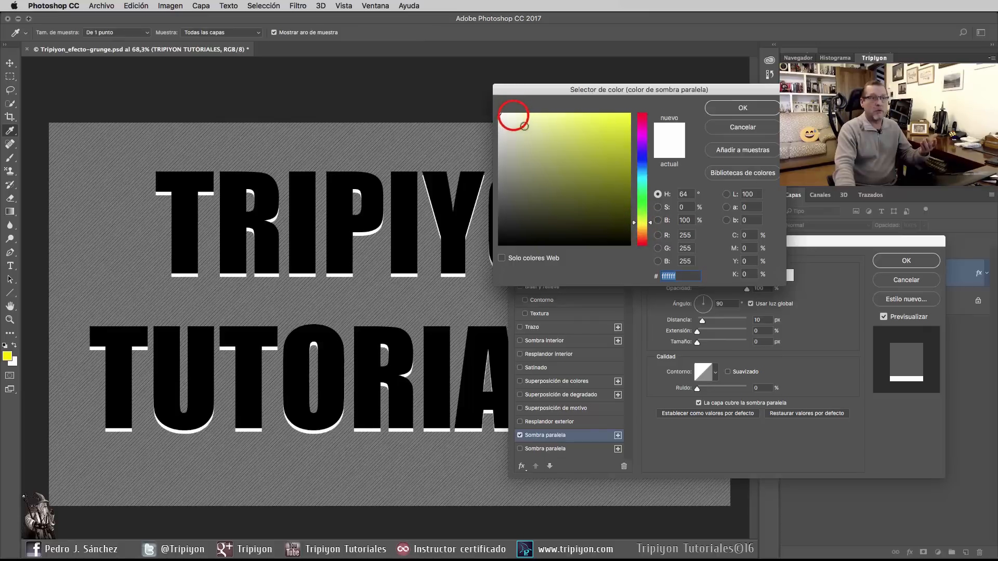
{"action": "left_click", "coordinate": [514, 113]}
{"action": "left_click", "coordinate": [499, 114]}
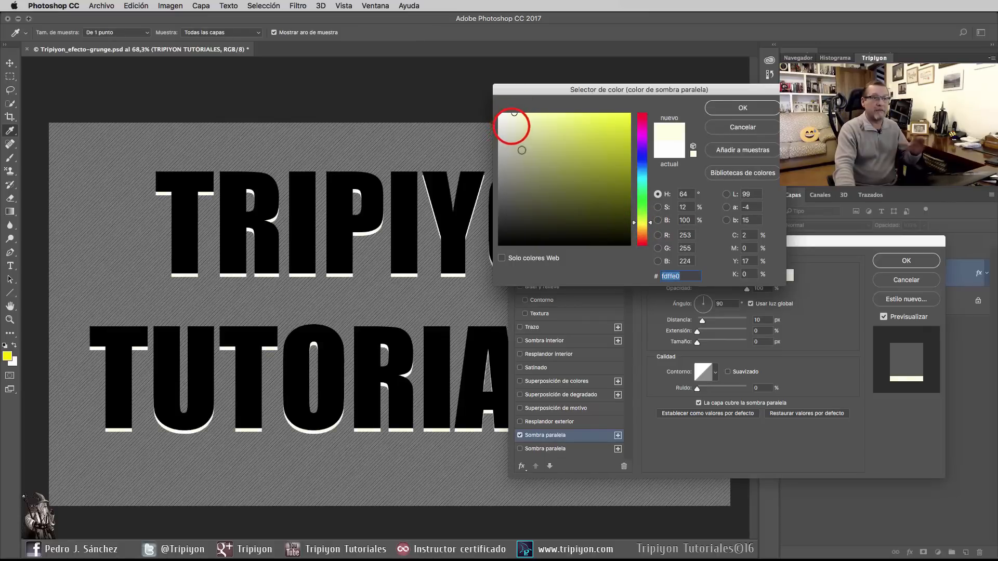
{"action": "left_click", "coordinate": [745, 129]}
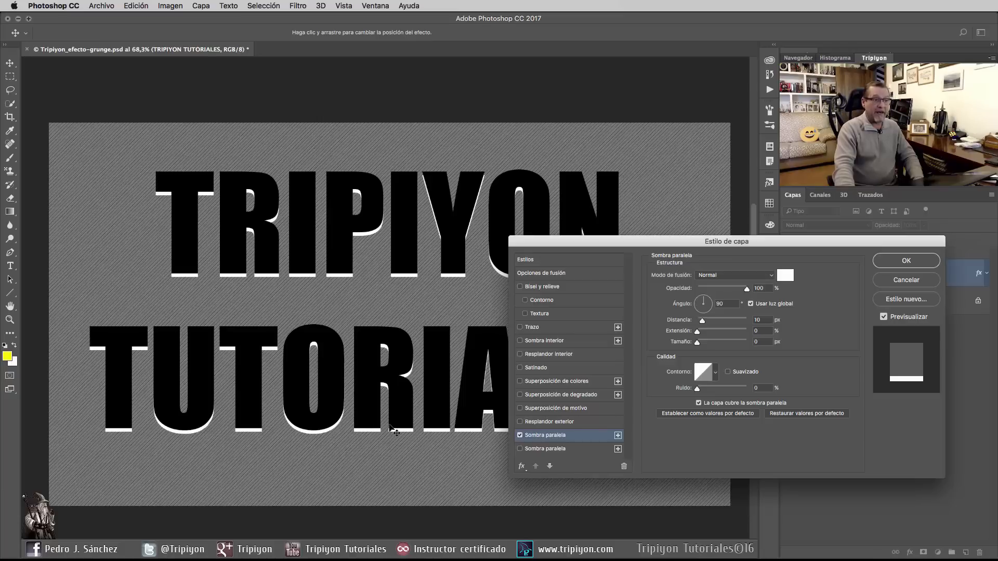
Step: Set the white drop shadow's angle to 90°, enable the second, black drop shadow in Multiply mode, and apply the layer style
{"action": "left_click", "coordinate": [708, 300]}
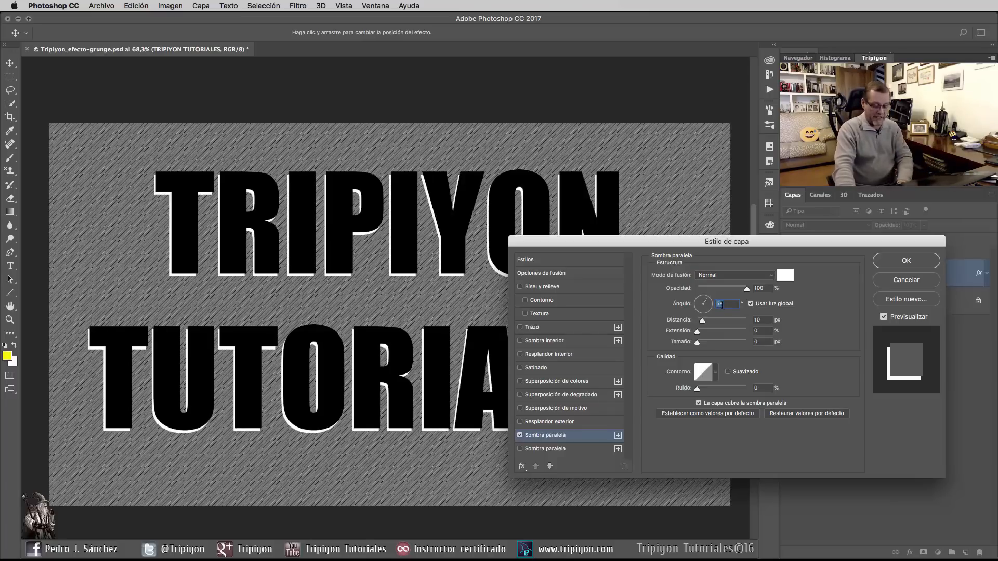
{"action": "type", "text": "90"}
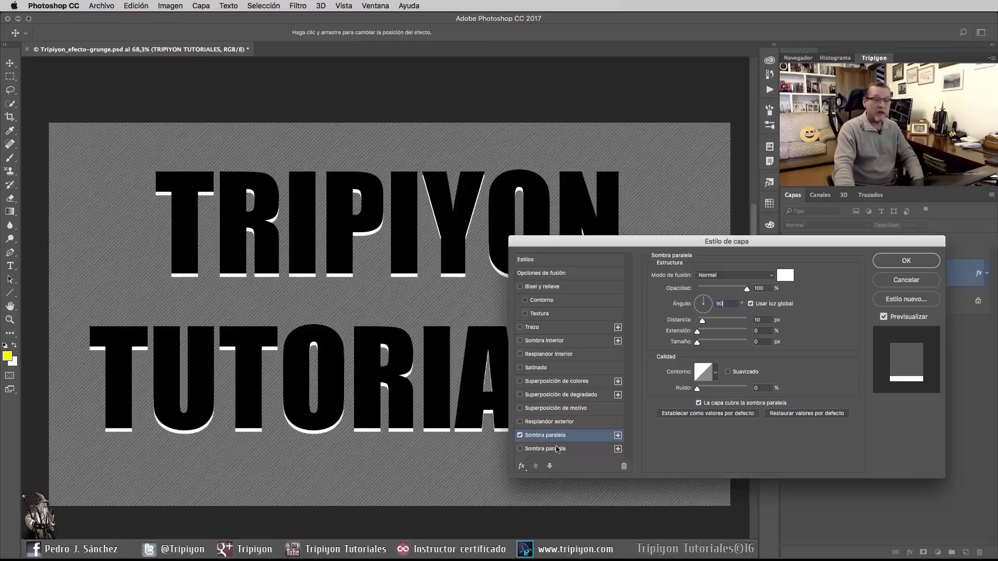
{"action": "left_click", "coordinate": [520, 449]}
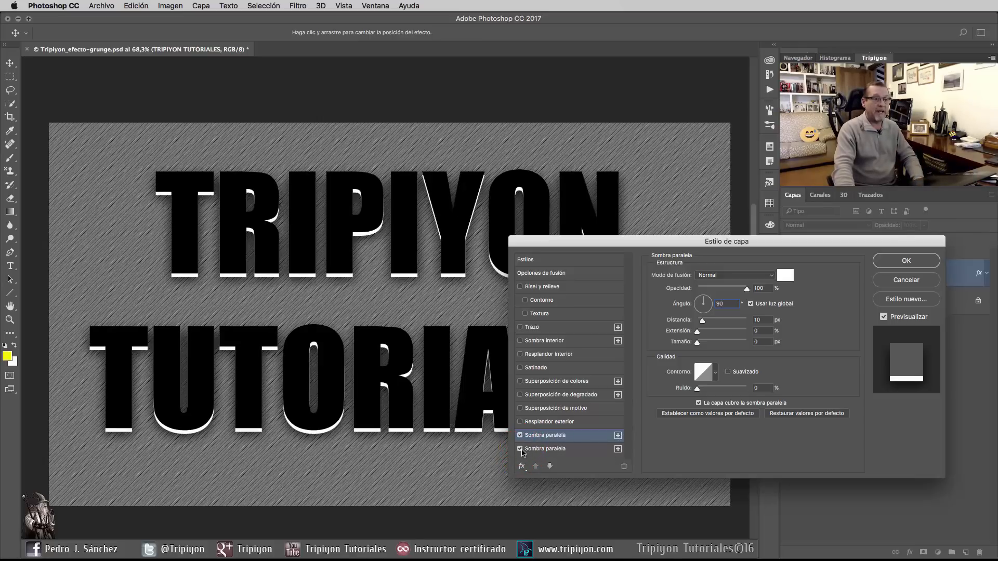
{"action": "left_click", "coordinate": [544, 449]}
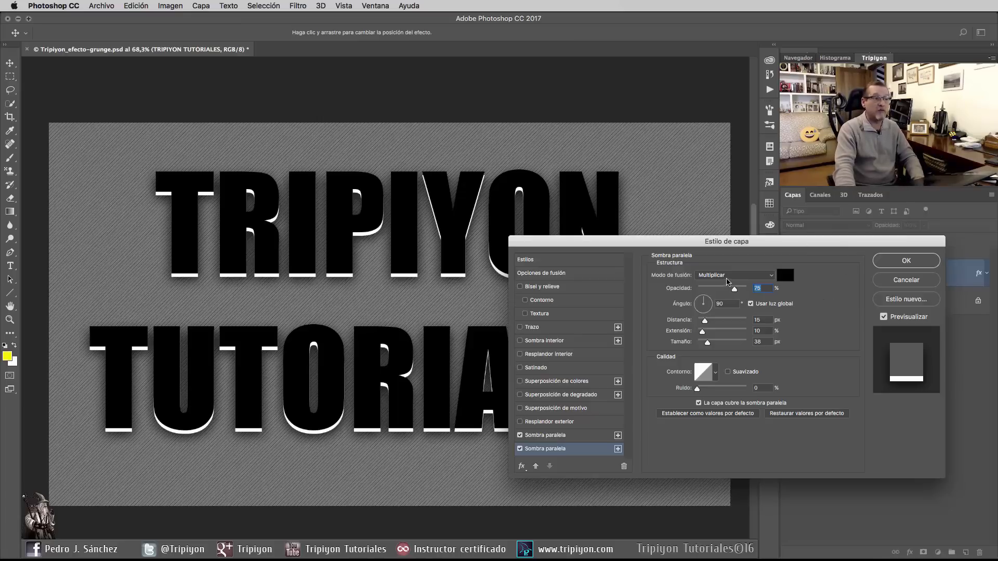
{"action": "left_click", "coordinate": [785, 277]}
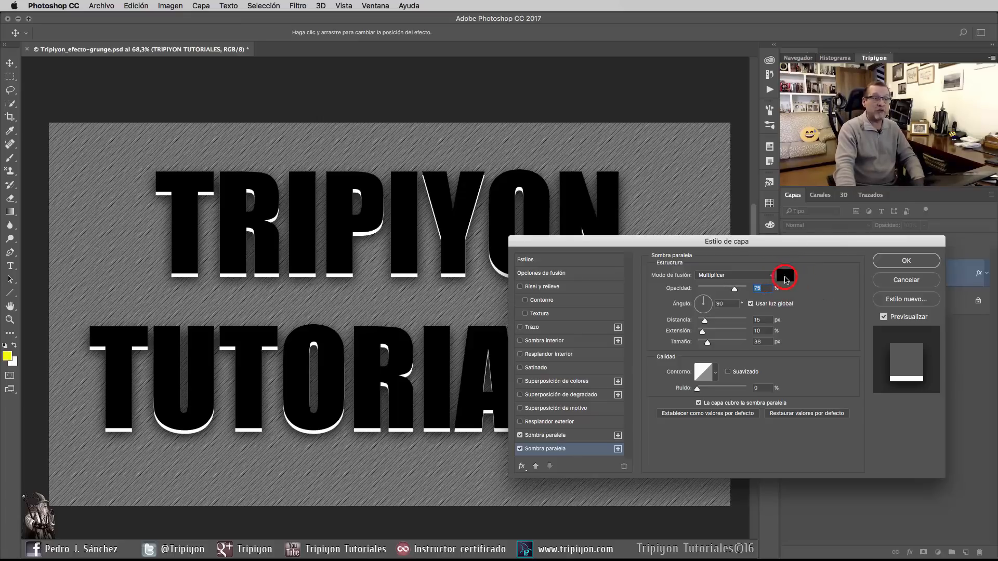
{"action": "left_click", "coordinate": [746, 128]}
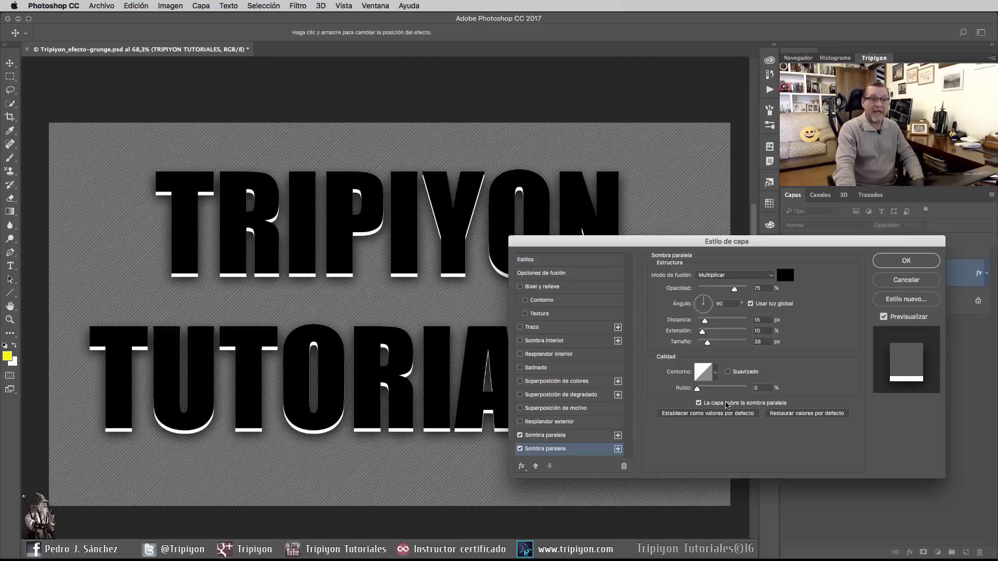
{"action": "left_click", "coordinate": [917, 262]}
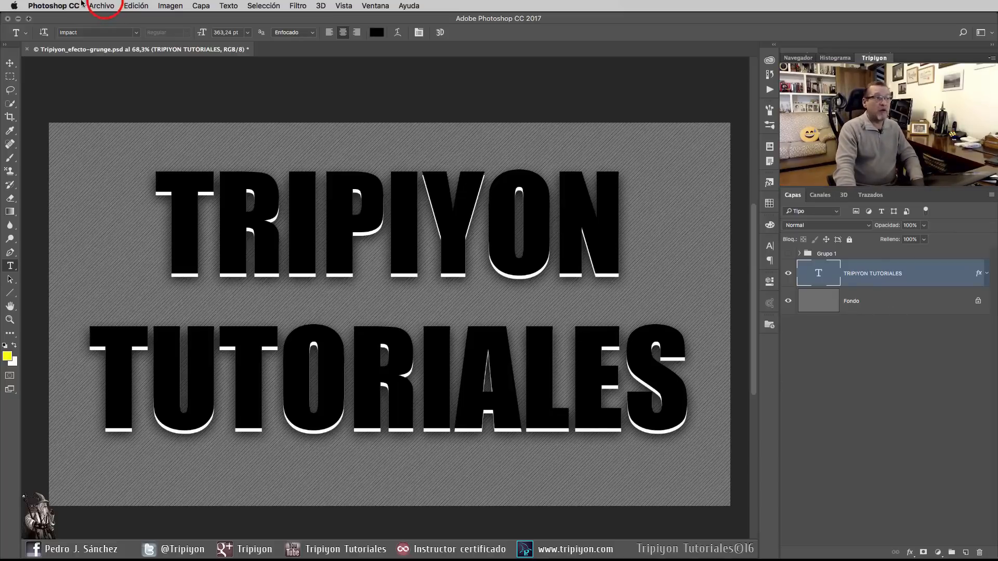
Step: Place the image flower-floral-blossom-nature.jpg as an embedded object above the TRIPIYON TUTORIALES text layer
{"action": "left_click", "coordinate": [100, 5]}
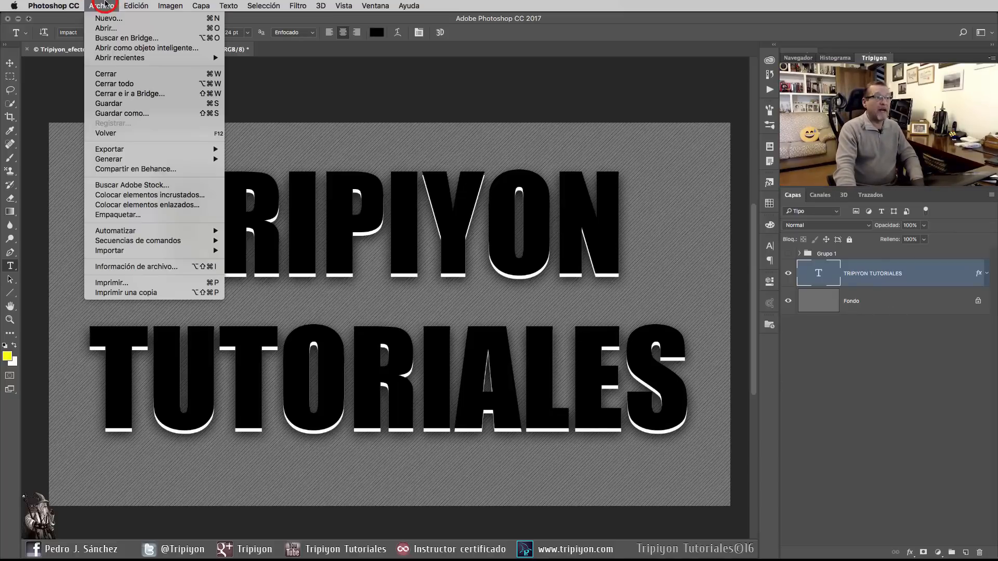
{"action": "left_click", "coordinate": [134, 195]}
{"action": "left_click", "coordinate": [613, 110]}
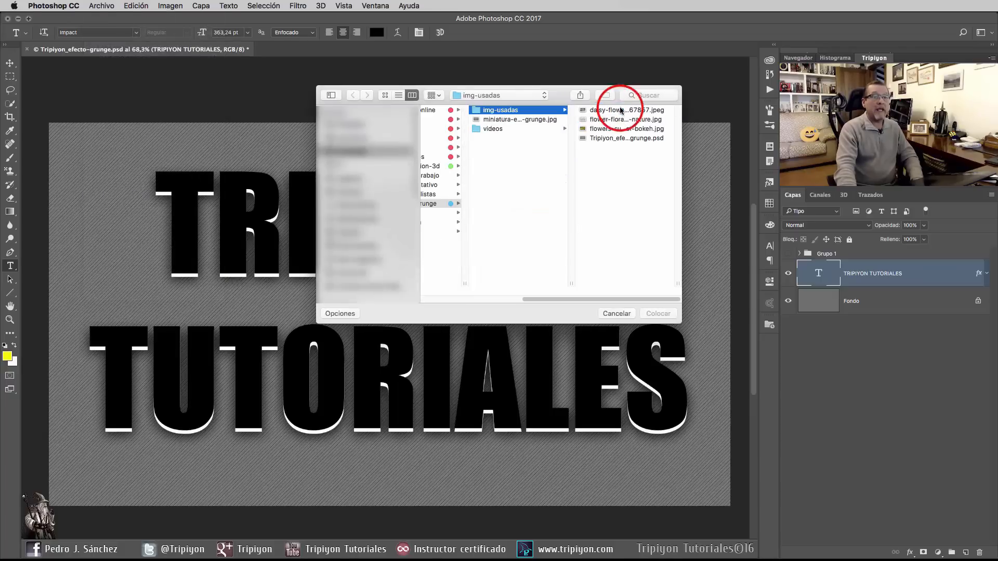
{"action": "left_click", "coordinate": [619, 120]}
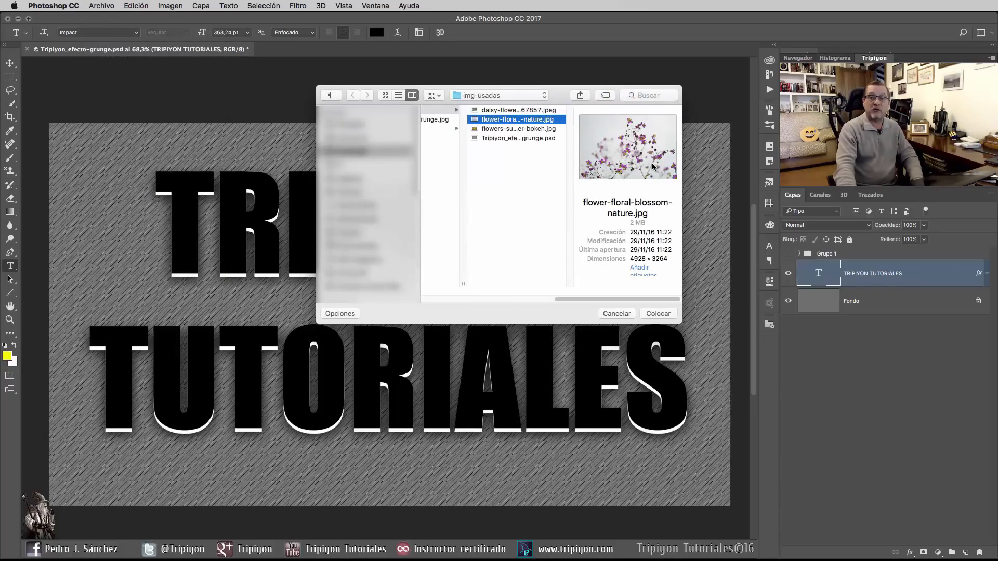
{"action": "left_click", "coordinate": [657, 314]}
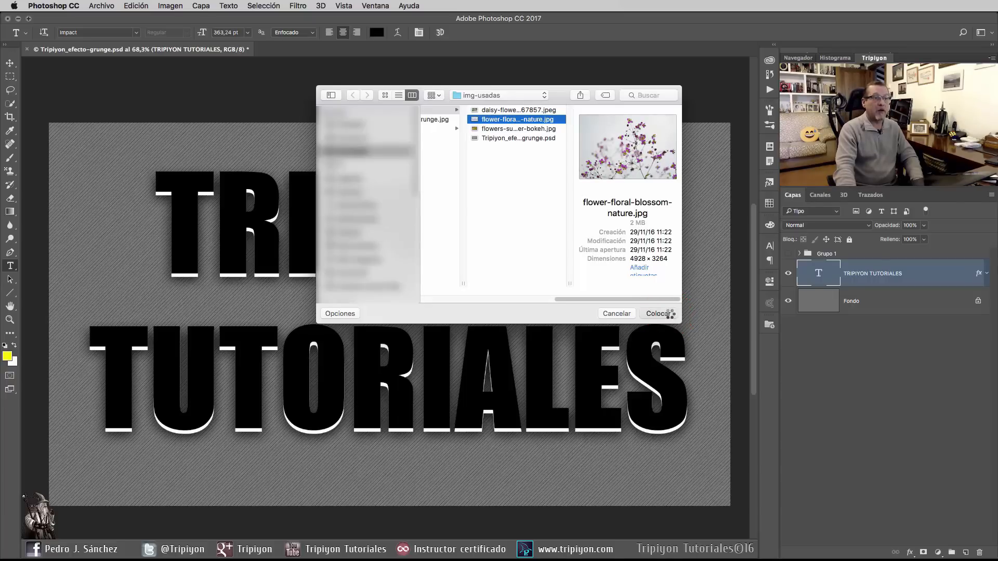
Step: Enlarge the placed flower image slightly about its centre, commit it, and clip it to the TRIPIYON TUTORIALES text layer
{"action": "scroll", "coordinate": [560, 195], "scroll_direction": "down", "scroll_amount": 2}
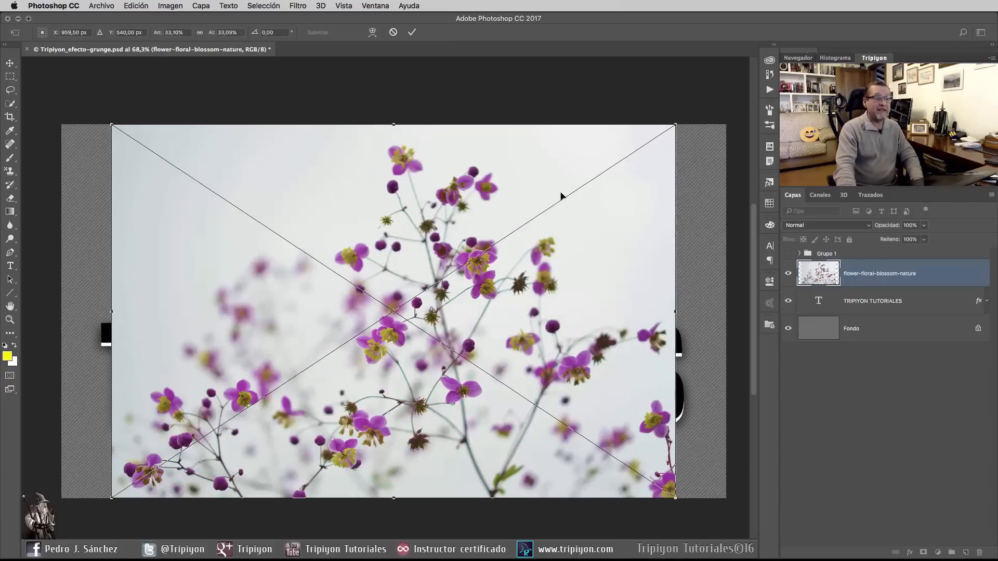
{"action": "scroll", "coordinate": [488, 272], "scroll_direction": "down", "scroll_amount": 2}
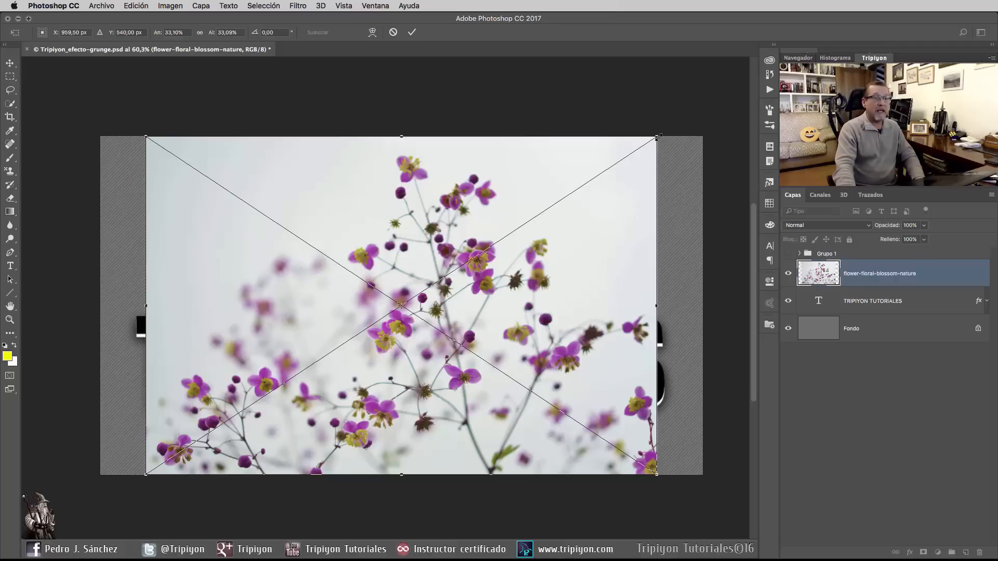
{"action": "left_click_drag", "start_coordinate": [657, 137], "coordinate": [679, 124]}
{"action": "key", "text": "Return"}
{"action": "key", "text": "t"}
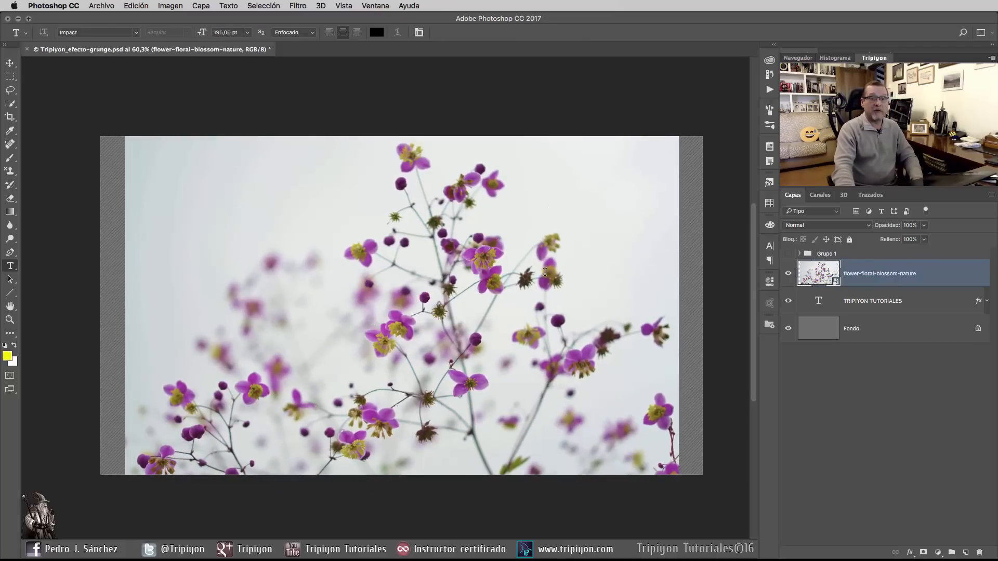
{"action": "left_click", "coordinate": [872, 287], "text": "alt"}
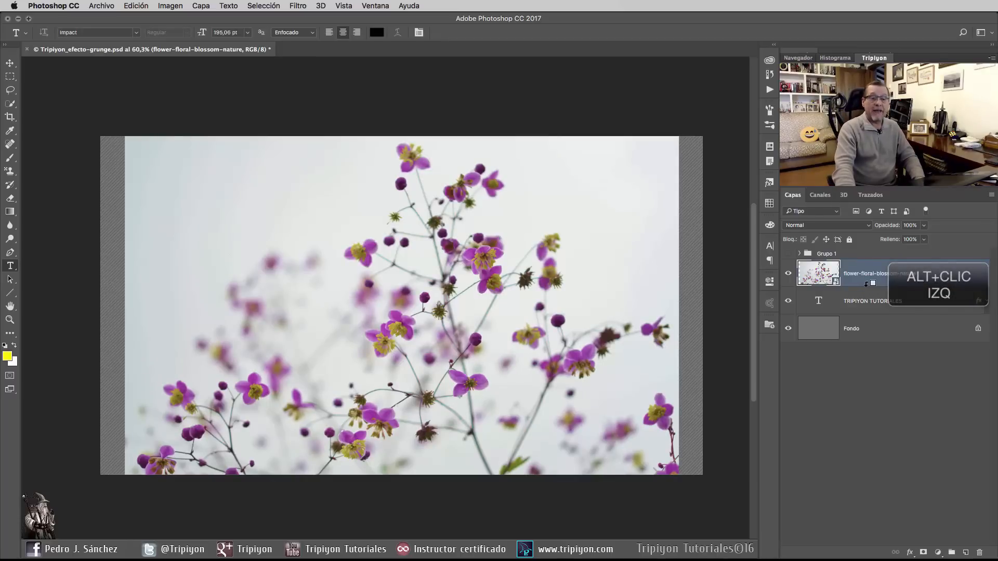
{"action": "left_click", "coordinate": [866, 283], "text": "alt"}
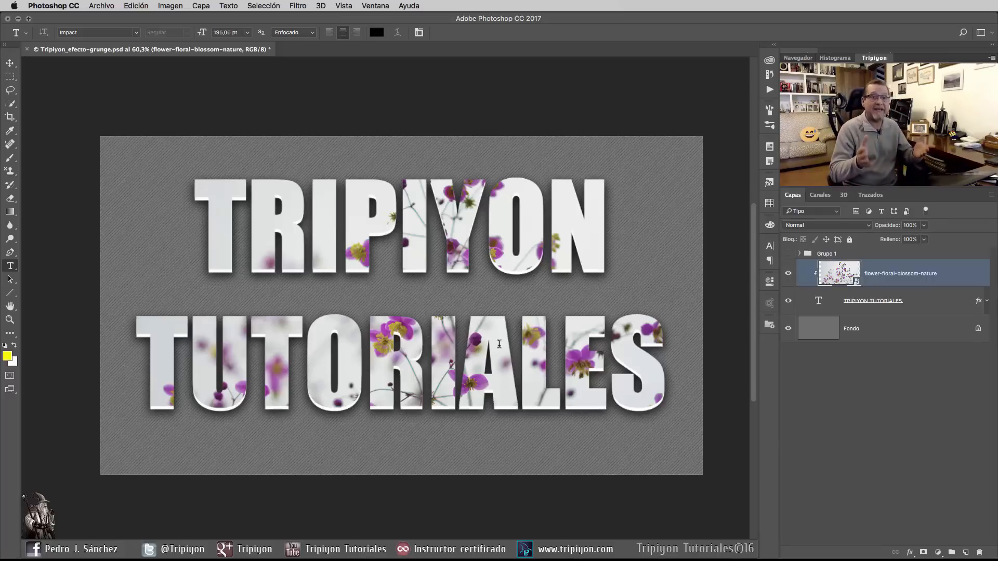
Step: Copy the Capa 1 grunge texture out of Grupo 1 to just above the flower layer, with Normal blend mode
{"action": "left_click", "coordinate": [801, 253]}
{"action": "left_click_drag", "start_coordinate": [855, 293], "coordinate": [869, 370]}
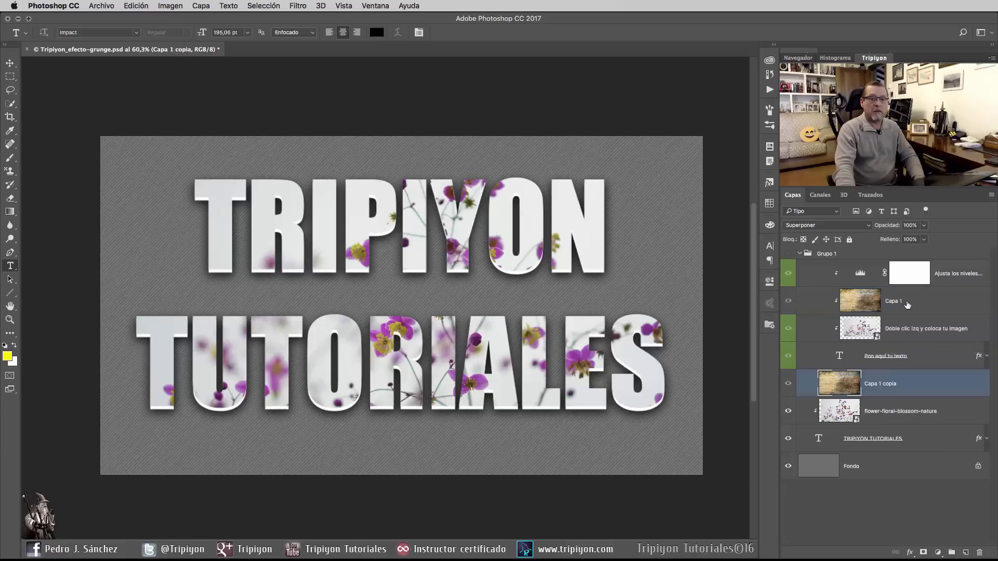
{"action": "left_click", "coordinate": [796, 254]}
{"action": "left_click", "coordinate": [797, 254]}
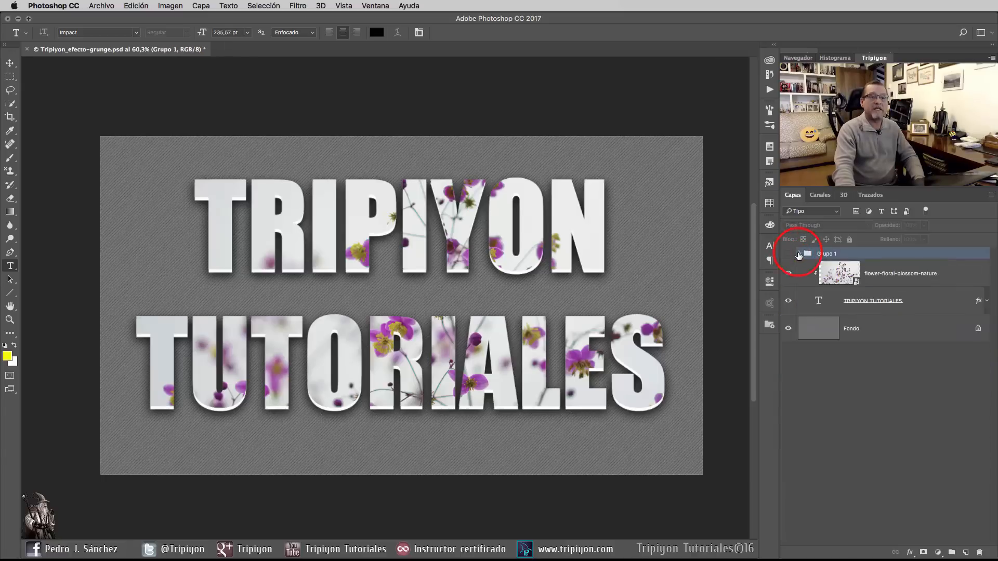
{"action": "left_click", "coordinate": [798, 253]}
{"action": "left_click", "coordinate": [835, 393]}
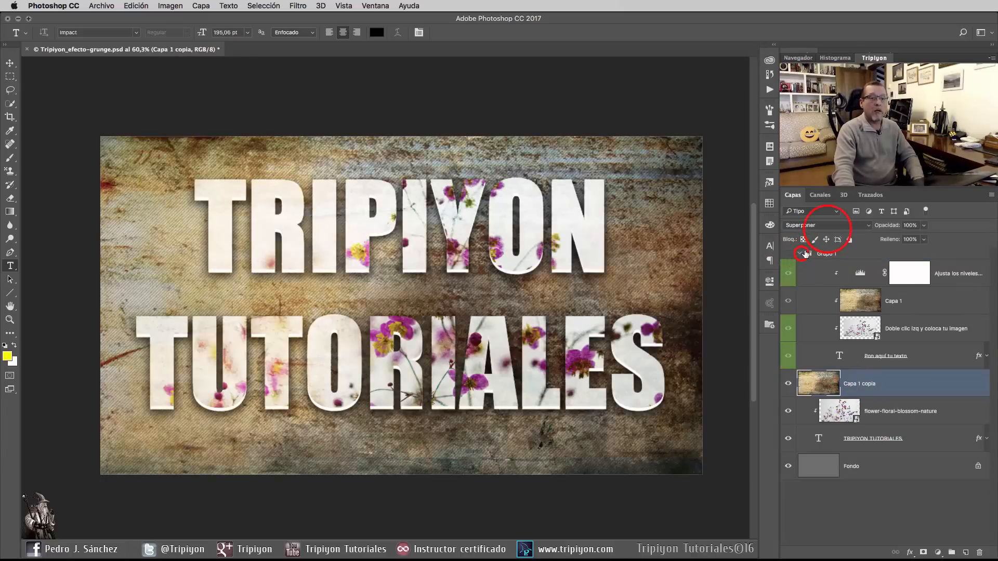
{"action": "left_click", "coordinate": [823, 225]}
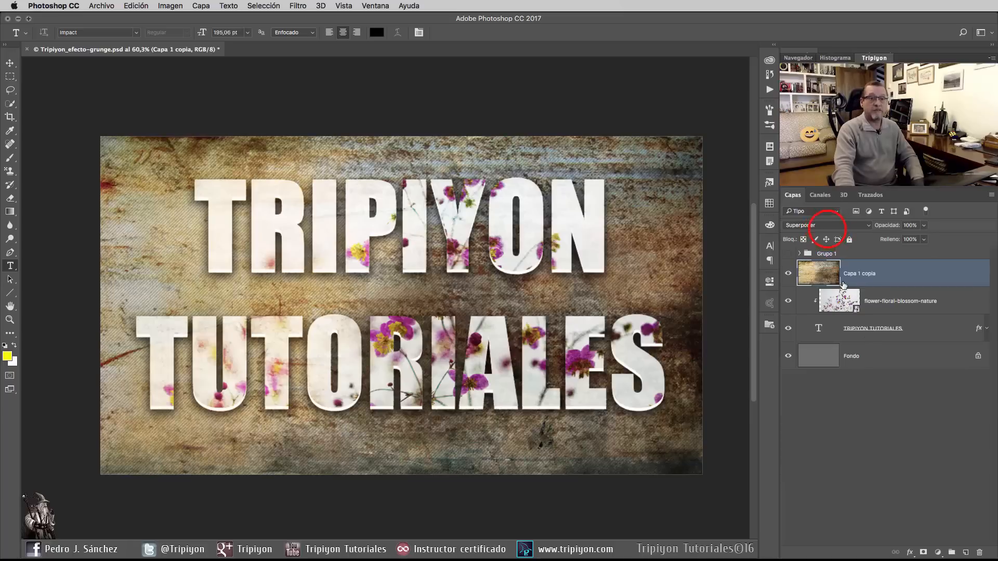
{"action": "left_click", "coordinate": [810, 111]}
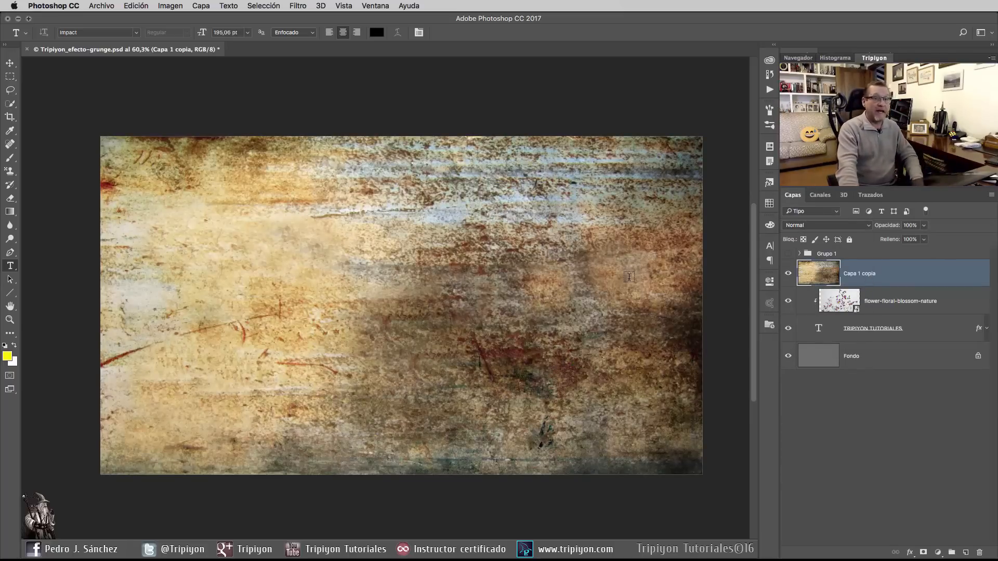
{"action": "left_click", "coordinate": [99, 6]}
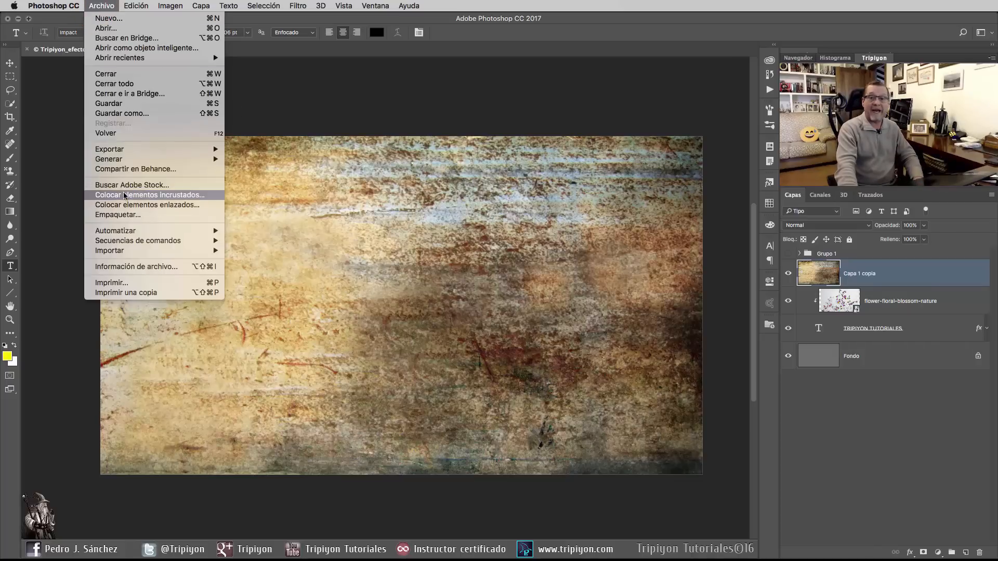
{"action": "left_click", "coordinate": [101, 6]}
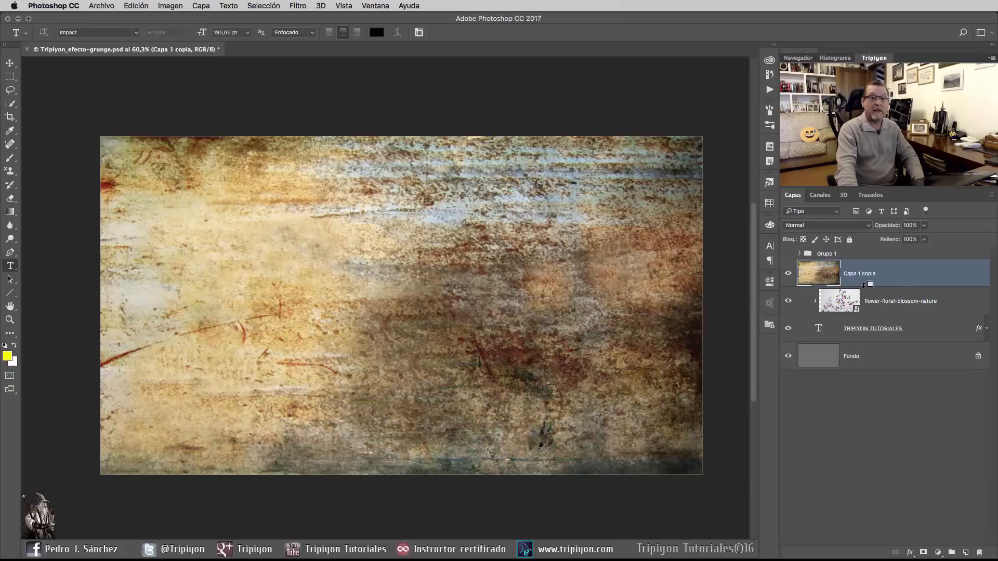
Step: Clip the copied grunge texture to the text and set its blend mode to Superponer
{"action": "left_click", "coordinate": [864, 284], "text": "alt"}
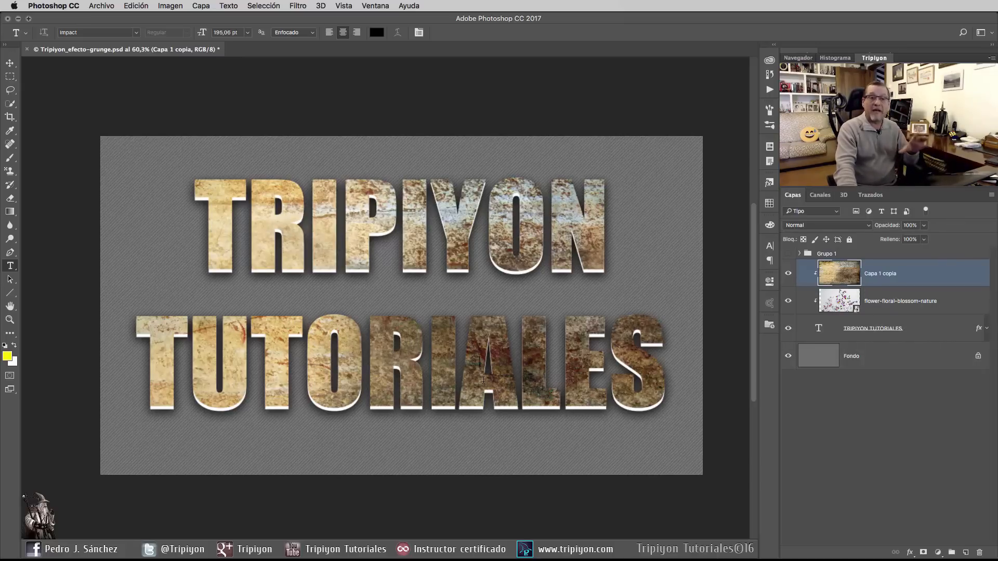
{"action": "left_click", "coordinate": [810, 227]}
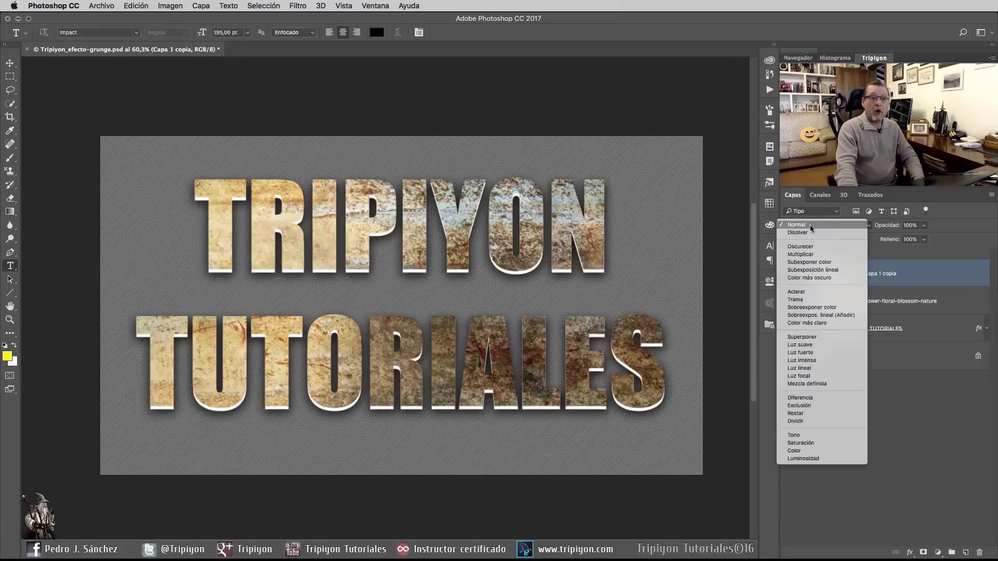
{"action": "left_click", "coordinate": [812, 337]}
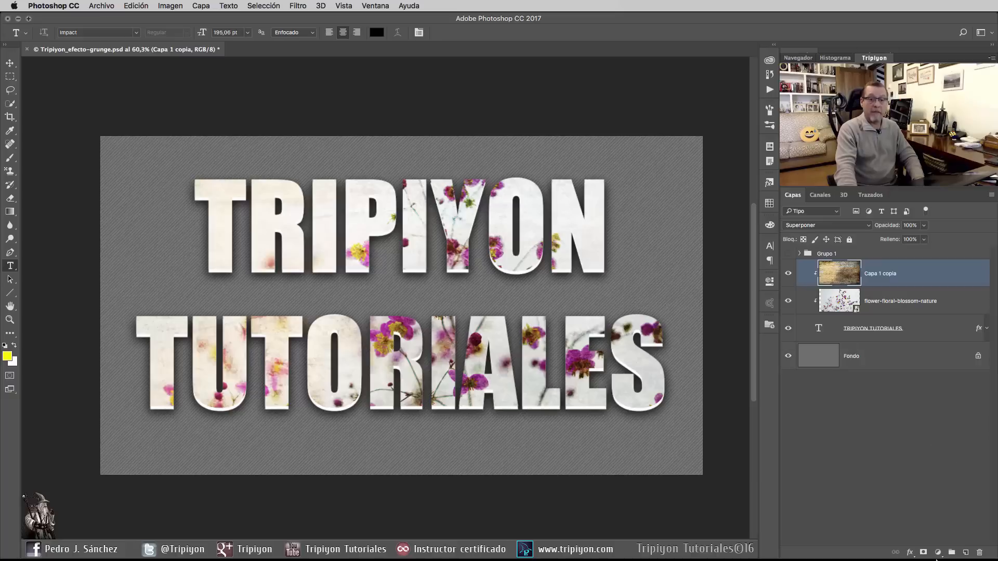
Step: Add a Niveles adjustment layer above the grunge texture and clip it to the layers below
{"action": "left_click", "coordinate": [938, 553]}
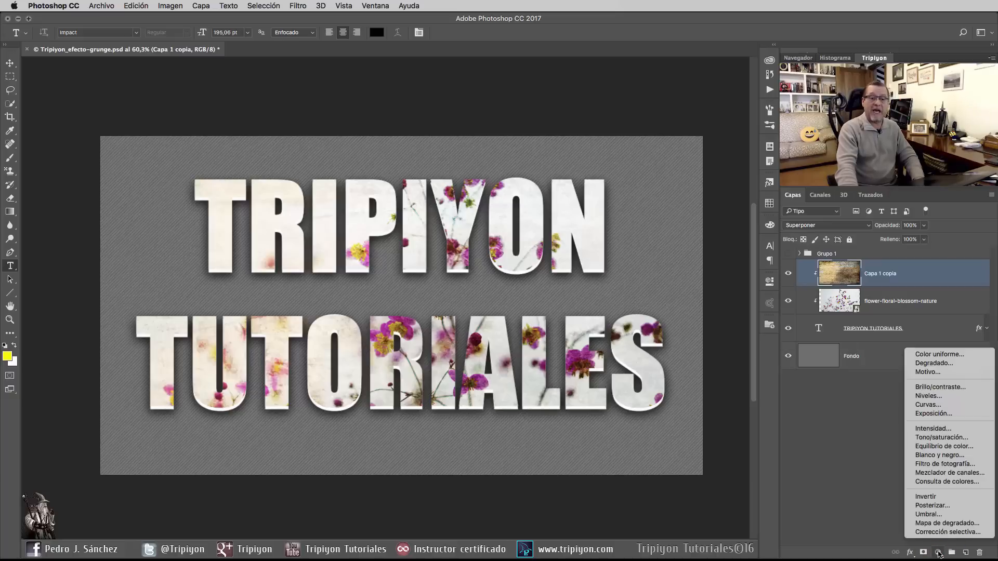
{"action": "left_click", "coordinate": [936, 396]}
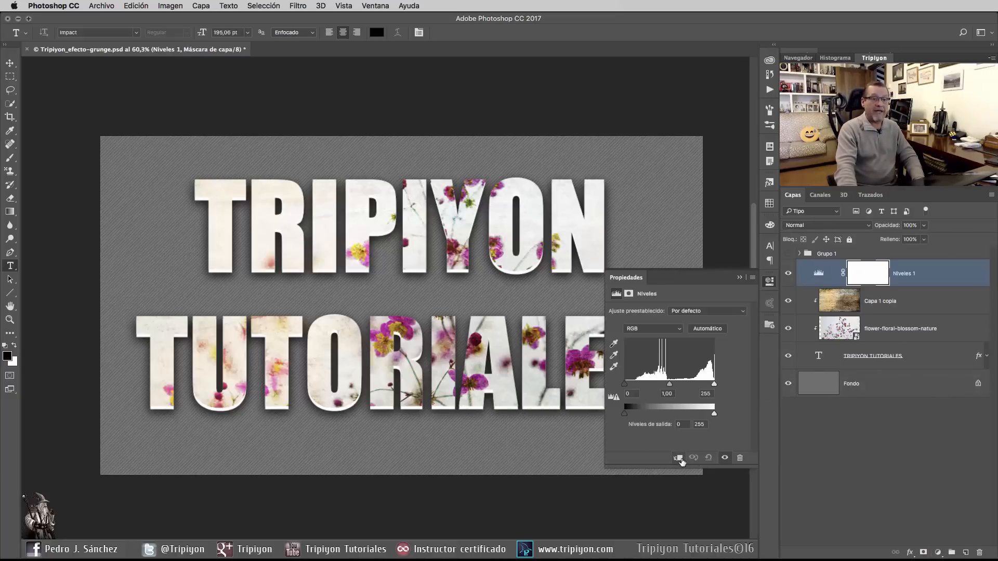
{"action": "left_click", "coordinate": [679, 457]}
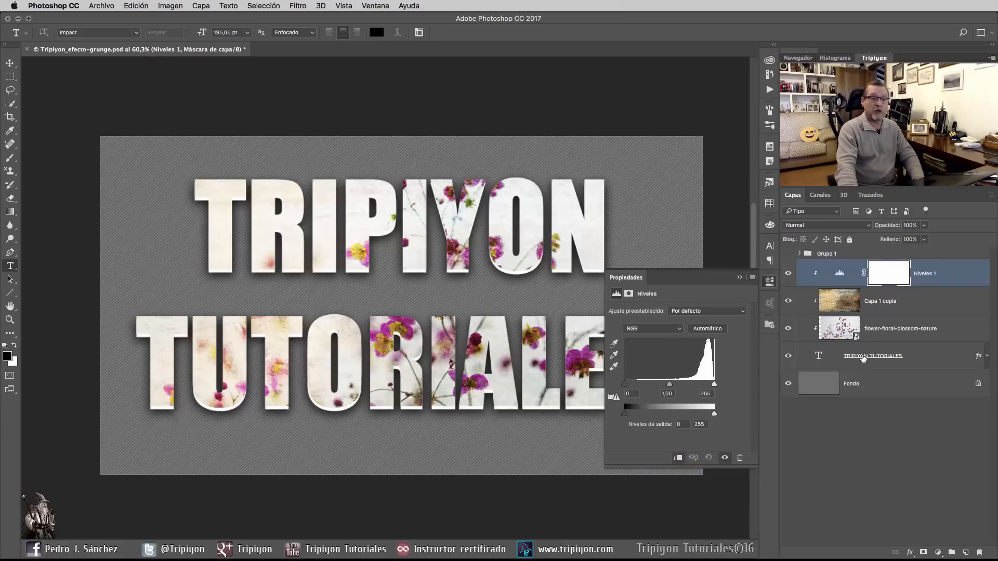
Step: Darken the text fill by setting the Levels shadow input to 63 and the midtones to 0,66
{"action": "left_click", "coordinate": [624, 385]}
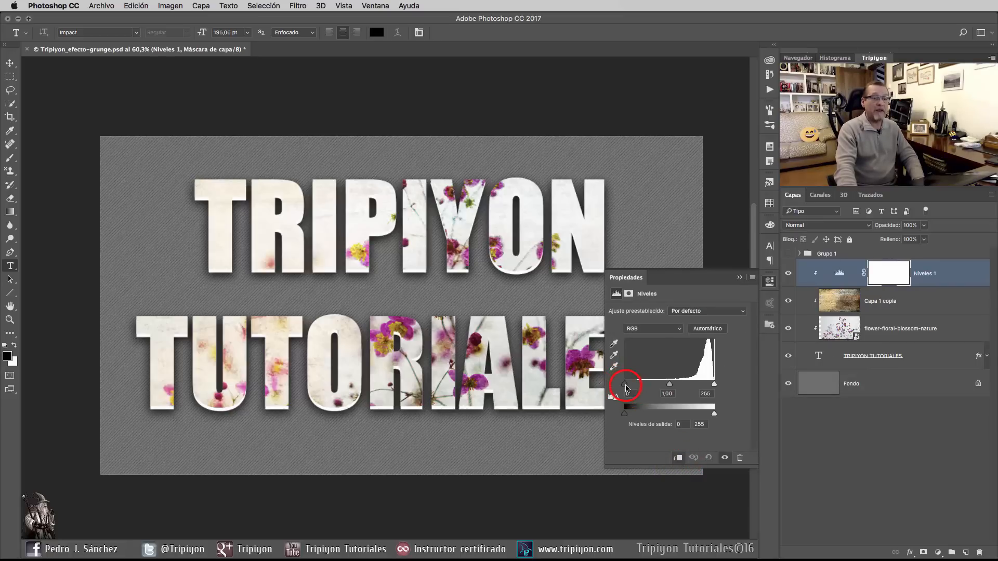
{"action": "left_click_drag", "start_coordinate": [626, 386], "coordinate": [646, 385]}
{"action": "left_click_drag", "start_coordinate": [680, 385], "coordinate": [690, 385]}
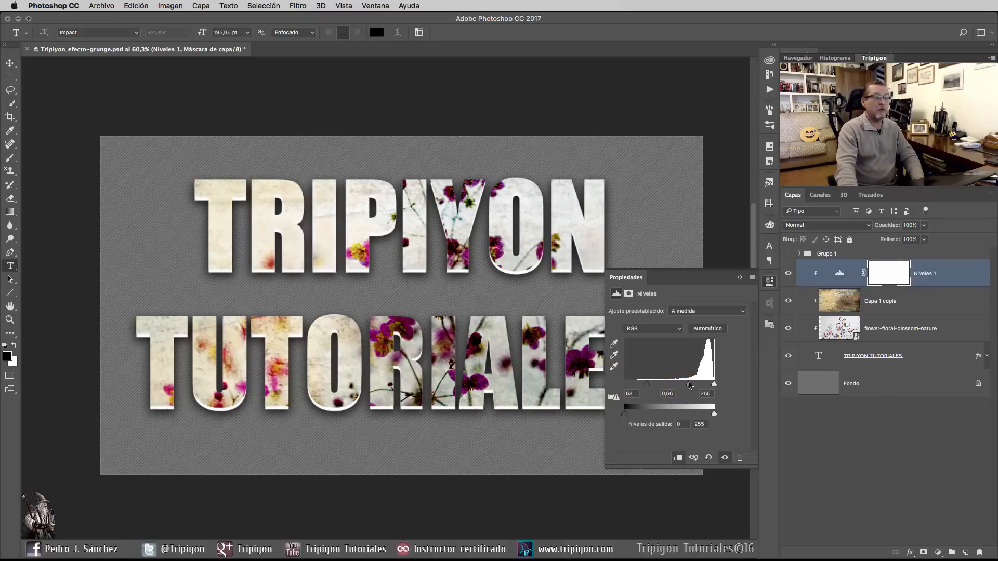
{"action": "left_click", "coordinate": [769, 281]}
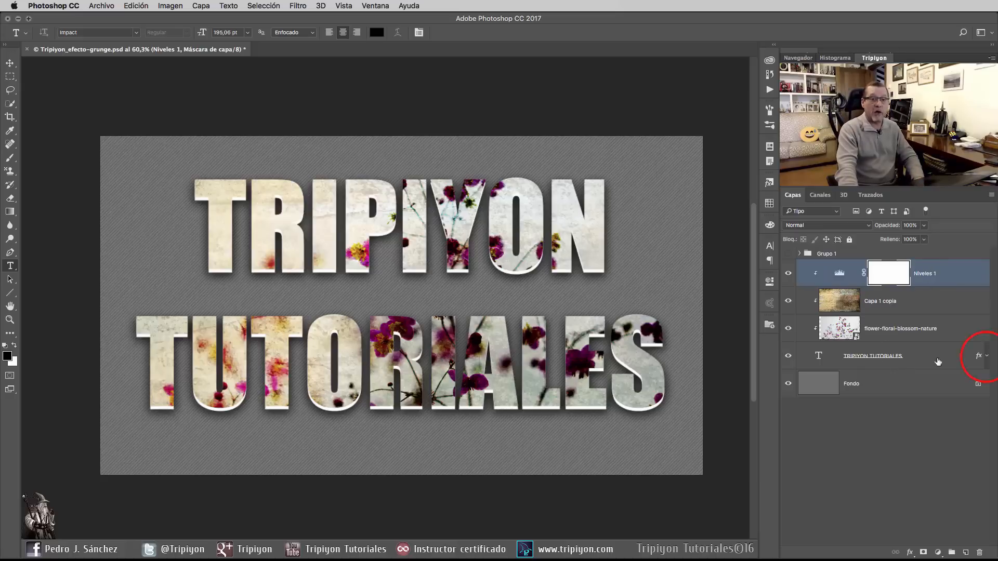
Step: Edit the TRIPIYON TUTORIALES layer style and enable a 1 px exterior stroke at 100% opacity in Normal mode
{"action": "left_click", "coordinate": [986, 357]}
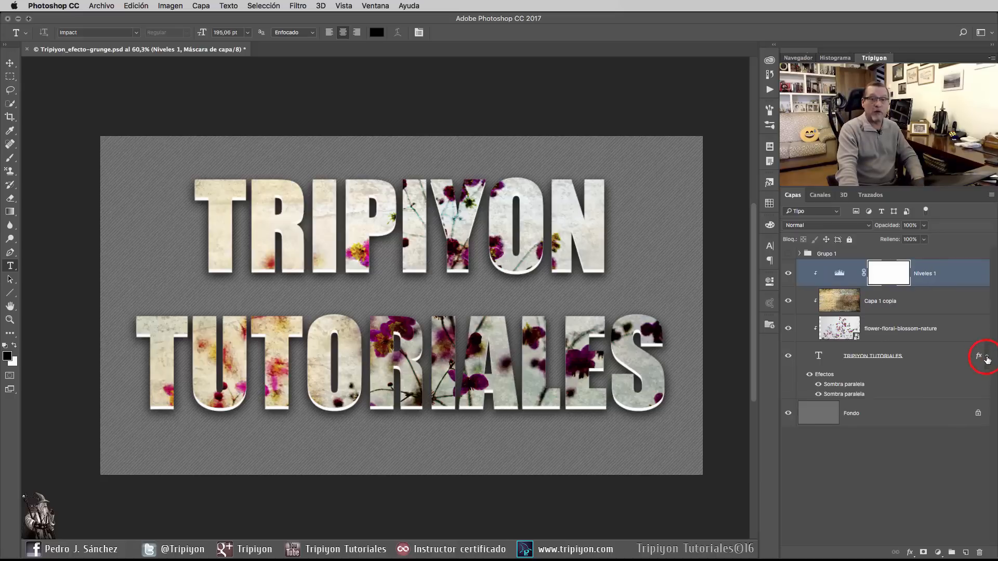
{"action": "left_click", "coordinate": [889, 358]}
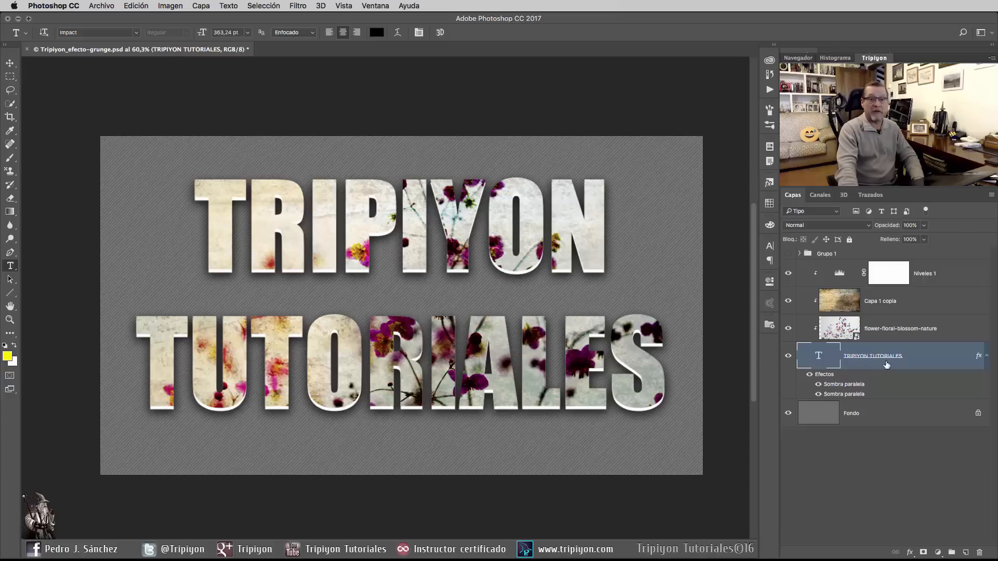
{"action": "double_click", "coordinate": [831, 374]}
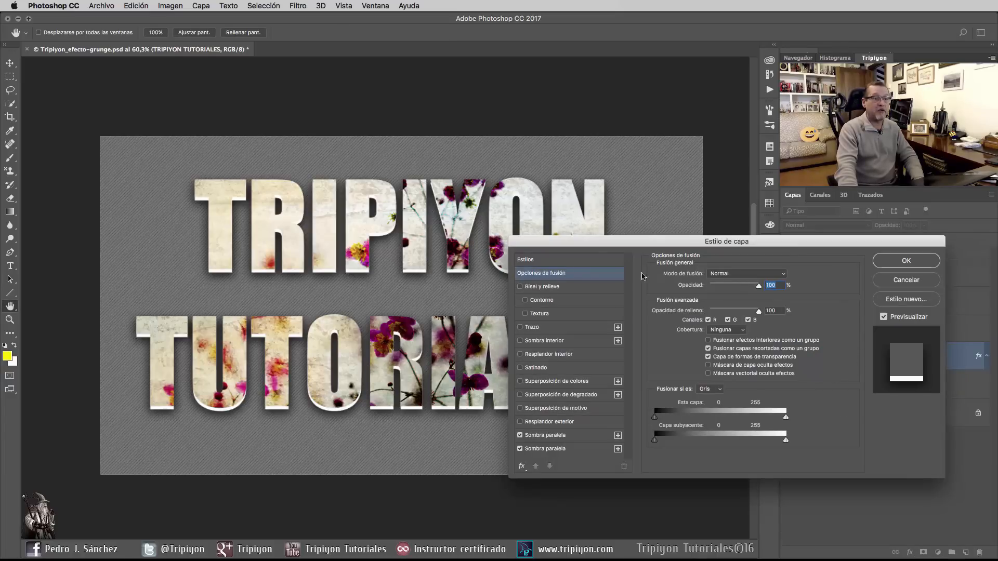
{"action": "left_click", "coordinate": [534, 329]}
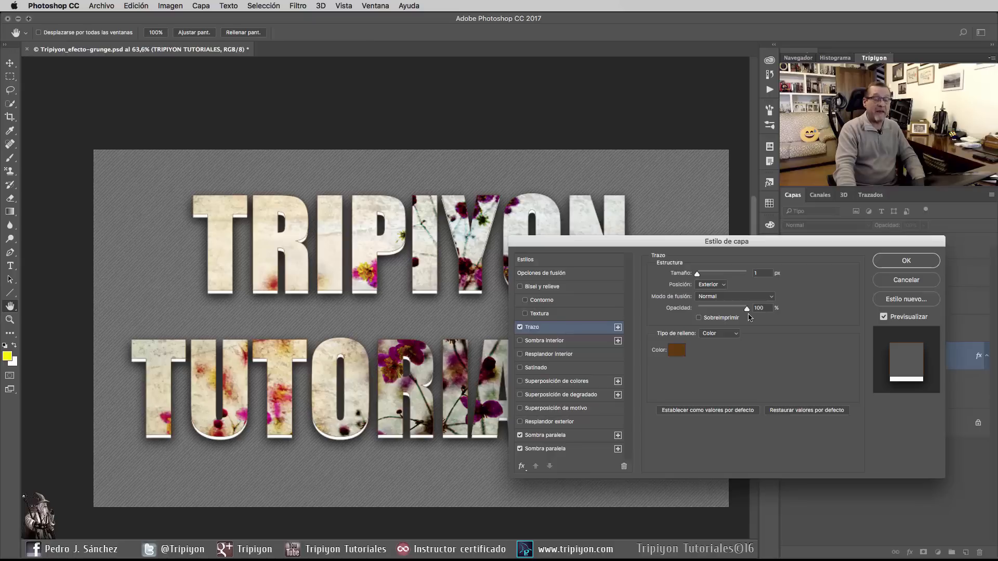
{"action": "left_click", "coordinate": [676, 350]}
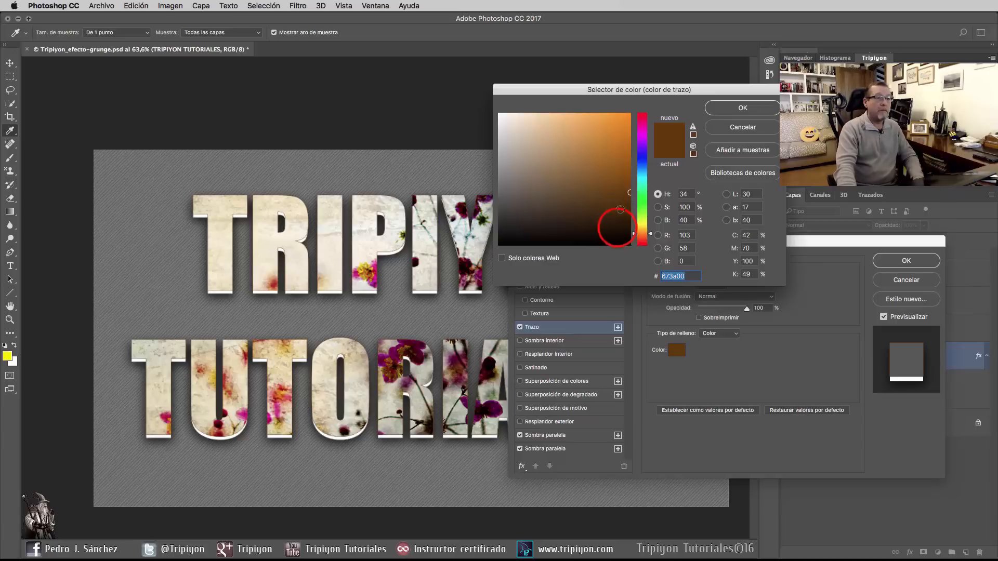
{"action": "left_click_drag", "start_coordinate": [617, 228], "coordinate": [631, 246]}
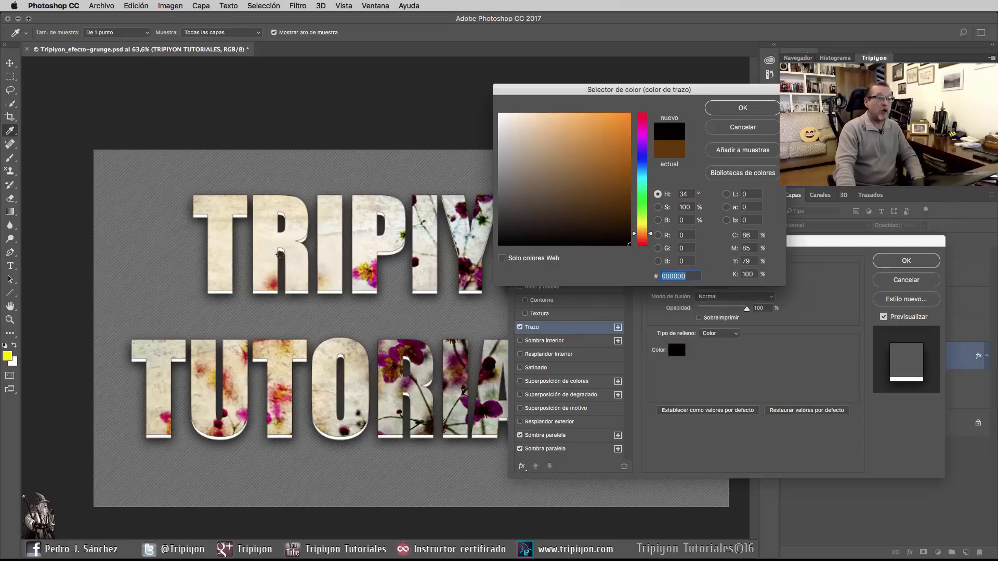
{"action": "left_click_drag", "start_coordinate": [277, 254], "coordinate": [290, 264]}
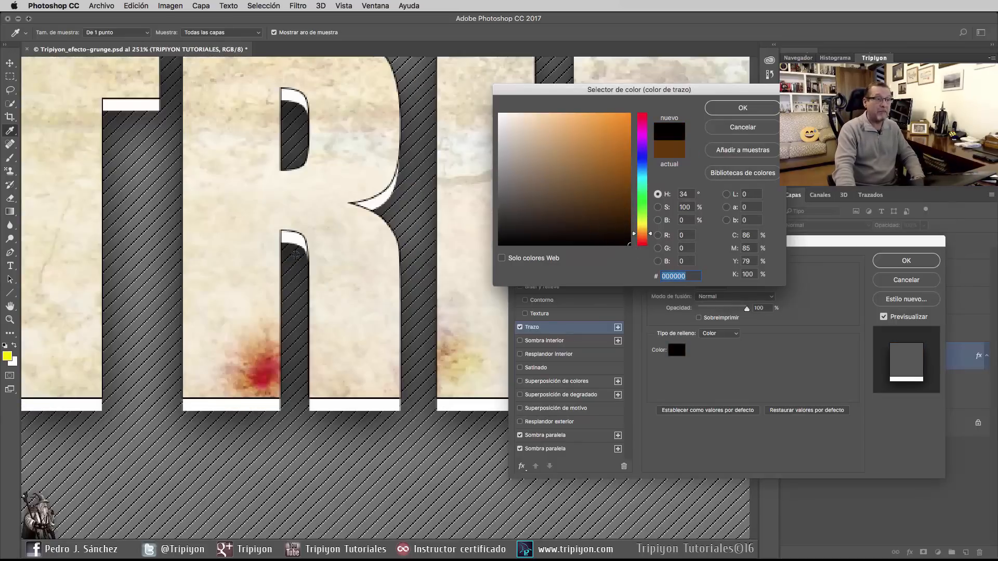
{"action": "scroll", "coordinate": [265, 249], "scroll_direction": "down", "scroll_amount": 2}
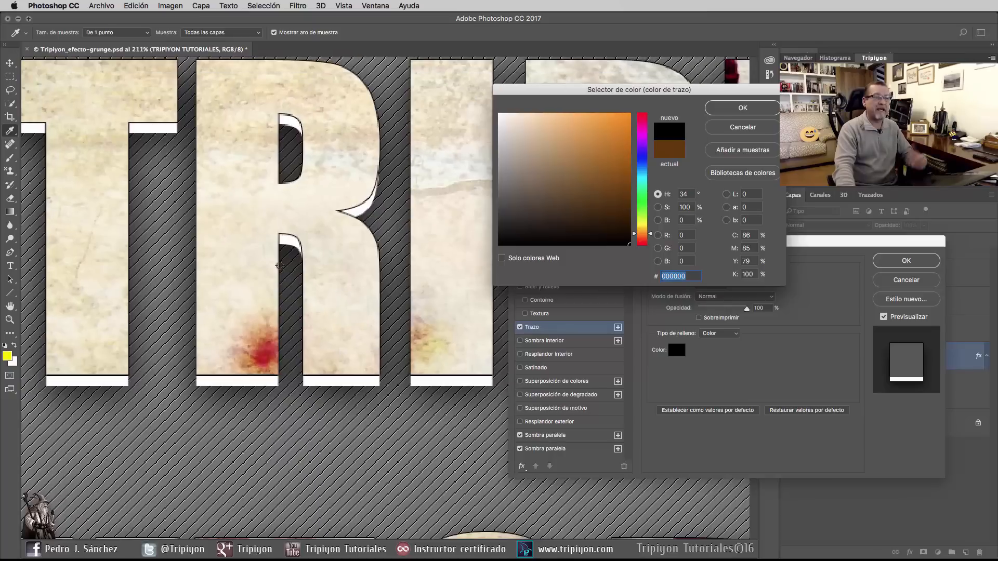
{"action": "left_click", "coordinate": [631, 195]}
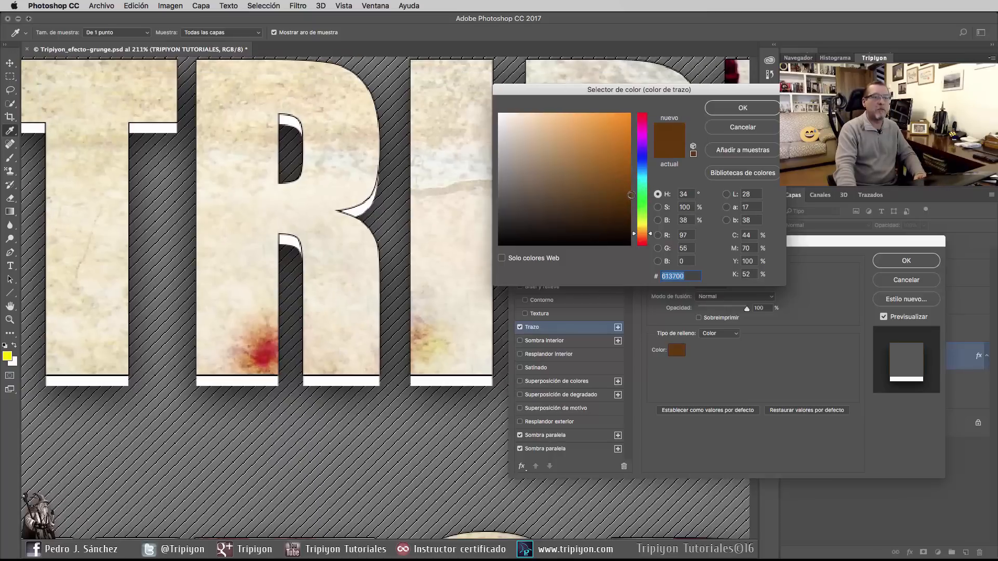
{"action": "left_click_drag", "start_coordinate": [630, 196], "coordinate": [633, 185]}
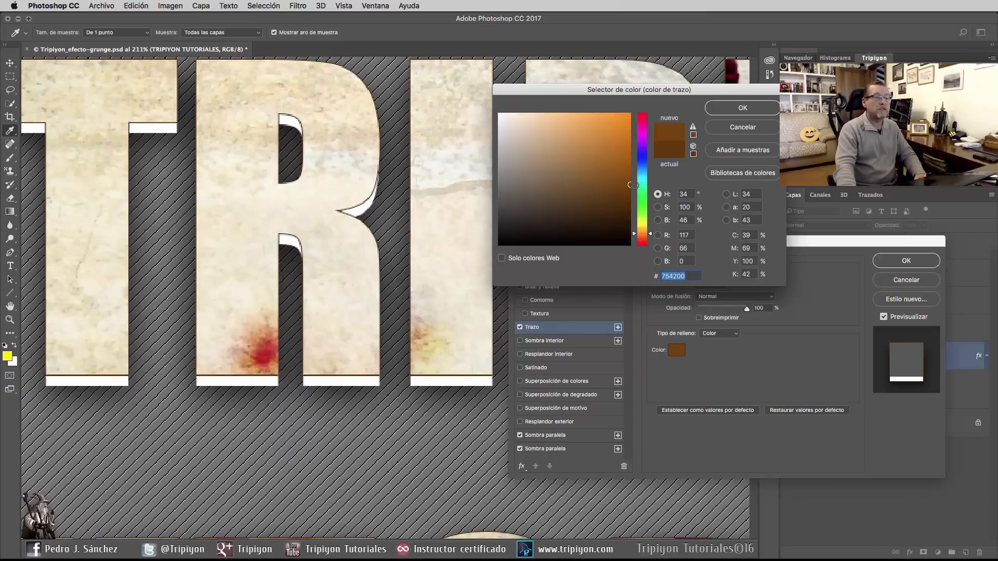
{"action": "scroll", "coordinate": [283, 315], "scroll_direction": "down", "scroll_amount": 4}
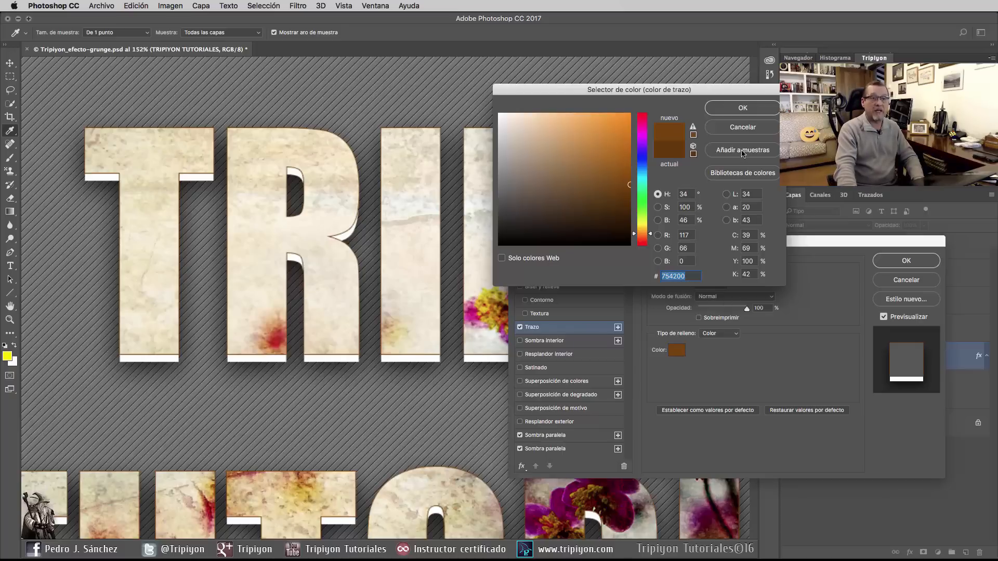
{"action": "left_click", "coordinate": [752, 130]}
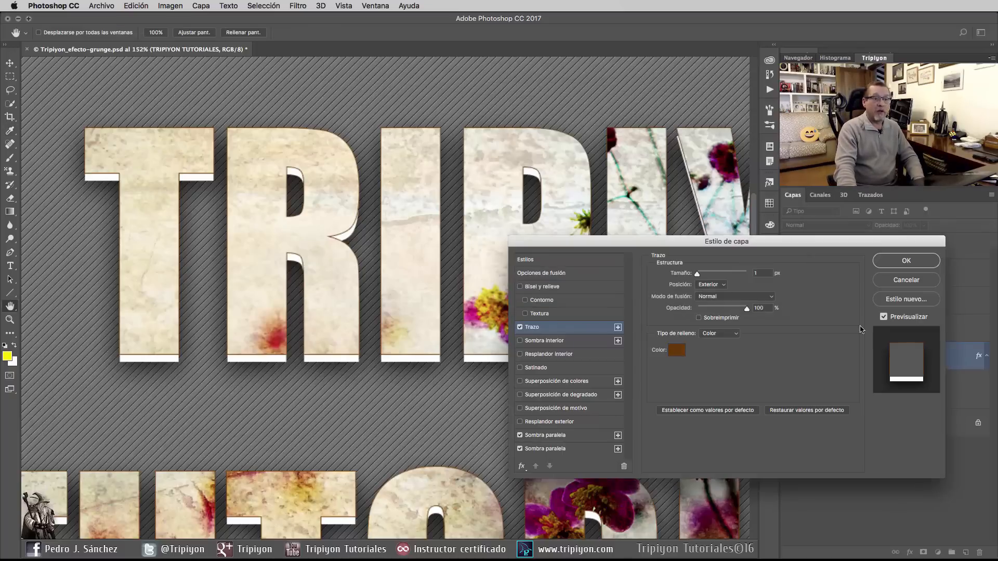
Step: Apply the layer style with its brown 1 px stroke and collapse the effects list of the TRIPIYON TUTORIALES layer
{"action": "scroll", "coordinate": [317, 298], "scroll_direction": "down", "scroll_amount": 5}
{"action": "left_click_drag", "start_coordinate": [322, 303], "coordinate": [304, 309]}
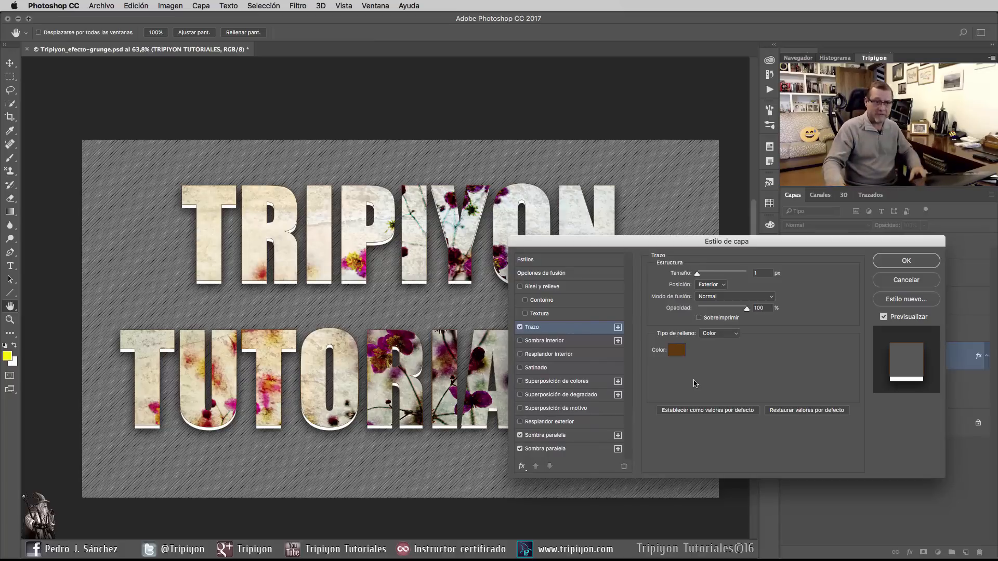
{"action": "left_click", "coordinate": [891, 265]}
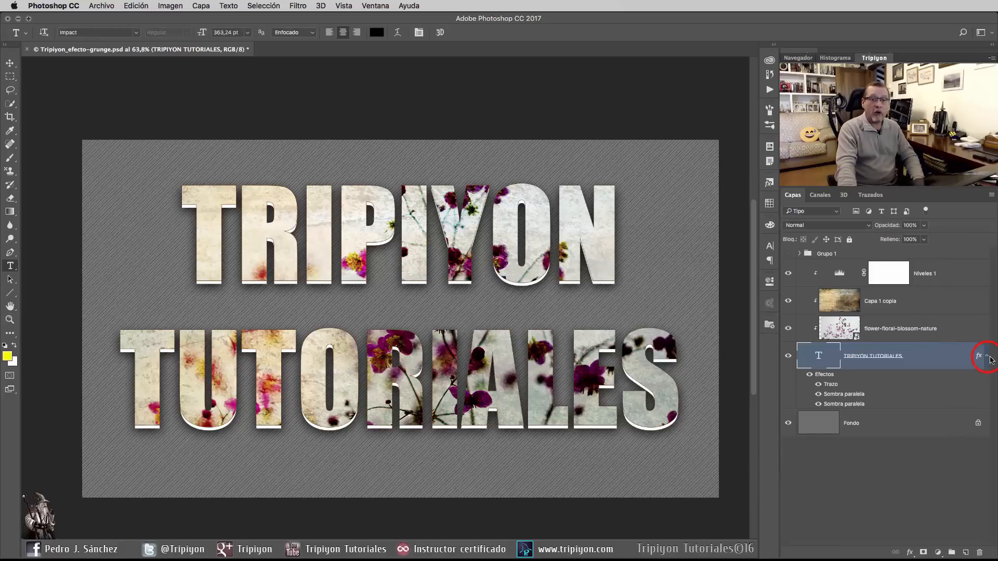
{"action": "left_click", "coordinate": [988, 357]}
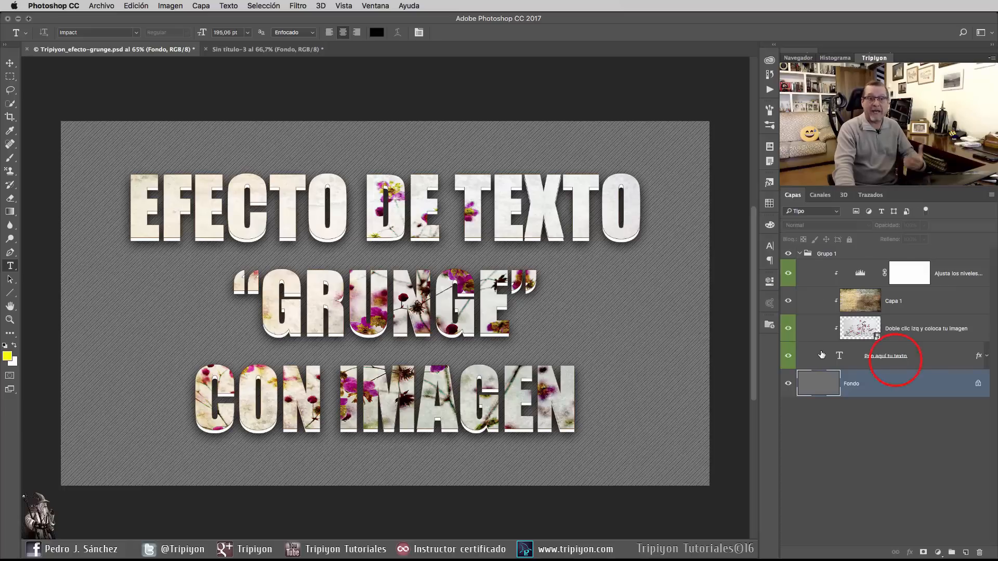
Step: Replace the word EFECTO with PRUEBA in the "Pon aquí tu texto" layer and commit the text edit
{"action": "left_click", "coordinate": [891, 362]}
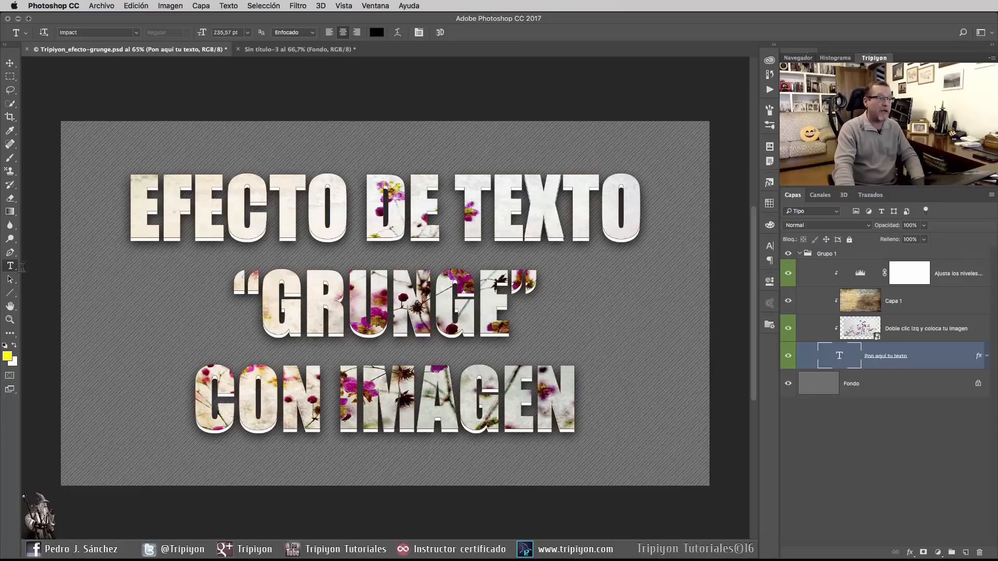
{"action": "left_click", "coordinate": [132, 209]}
{"action": "left_click_drag", "start_coordinate": [132, 209], "coordinate": [333, 222]}
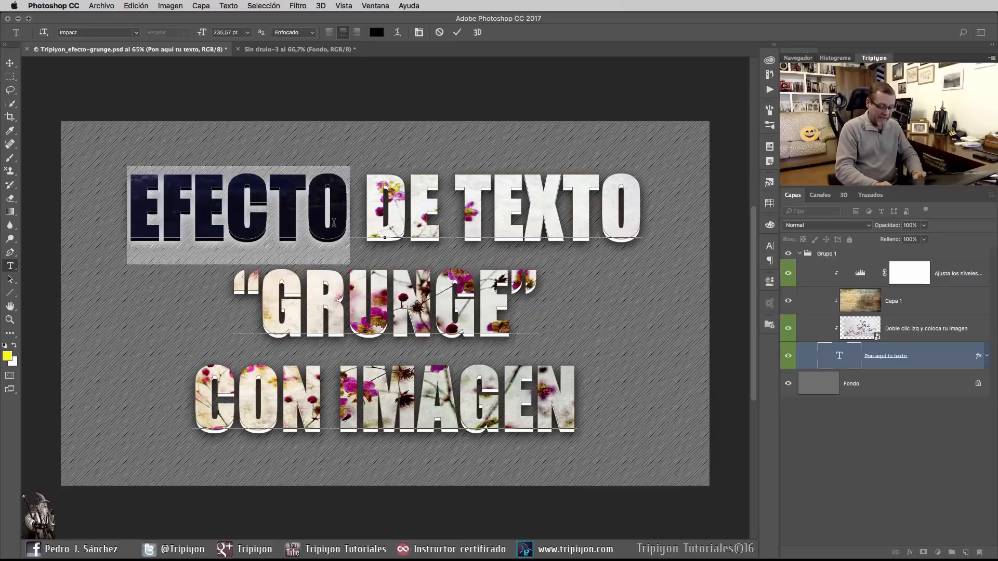
{"action": "type", "text": "PRUEBA"}
{"action": "key", "text": "super+Return"}
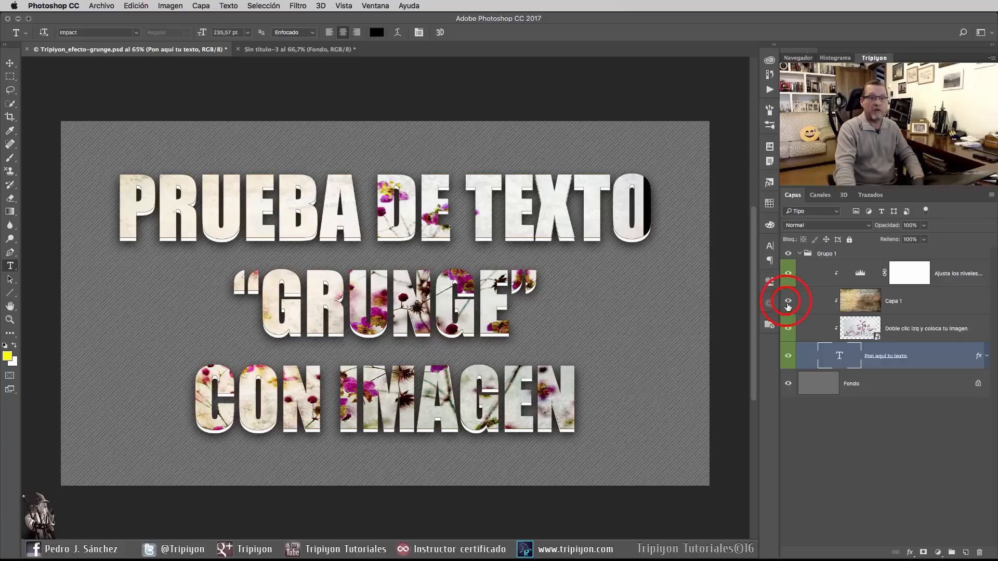
Step: Enlarge the clipped flower image layer from its centre to about 42.5% width and 33.5% height so it covers all the text
{"action": "left_click", "coordinate": [860, 333]}
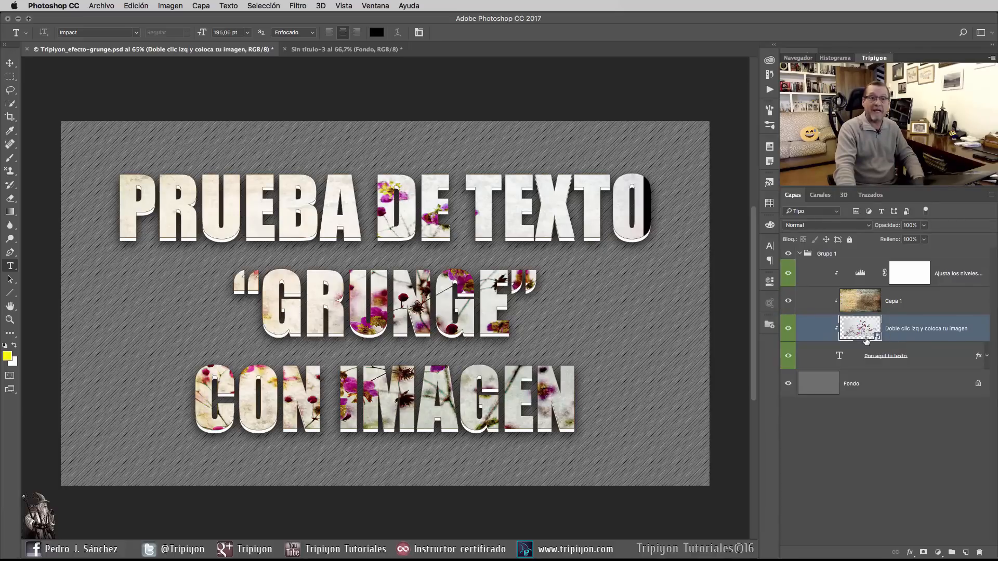
{"action": "key", "text": "ctrl+t"}
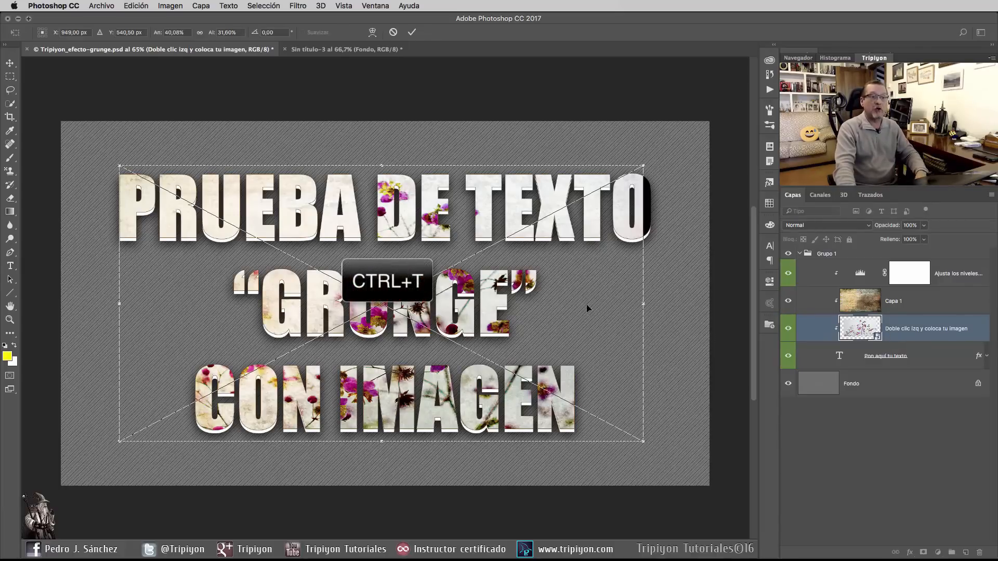
{"action": "left_click_drag", "start_coordinate": [648, 166], "coordinate": [659, 157]}
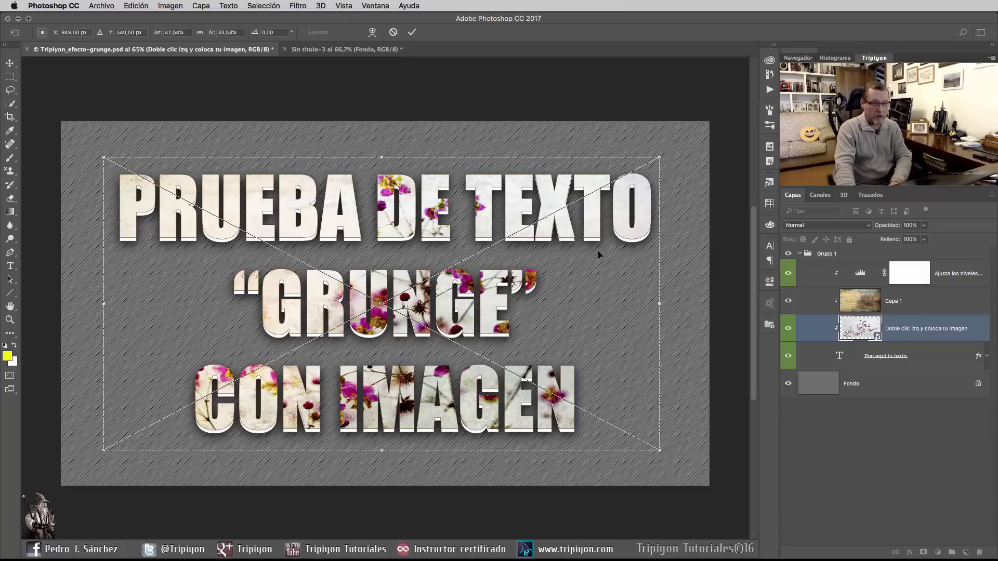
{"action": "key", "text": "Return"}
{"action": "key", "text": "t"}
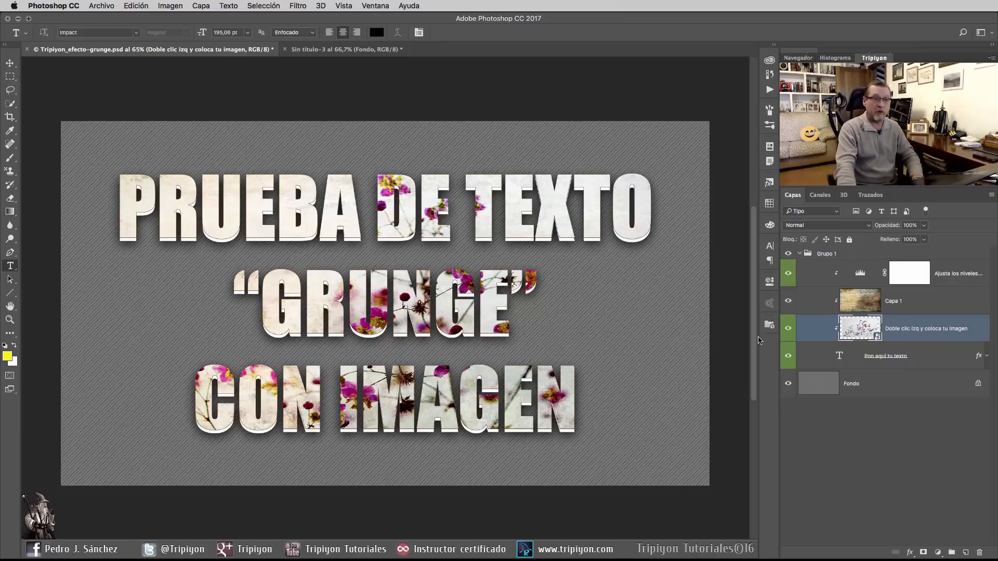
Step: Open the contents of the "Doble clic izq y coloca tu imagen" smart object and place daisy-flower-spring-marguerite-67857.jpeg as an embedded element
{"action": "double_click", "coordinate": [861, 328]}
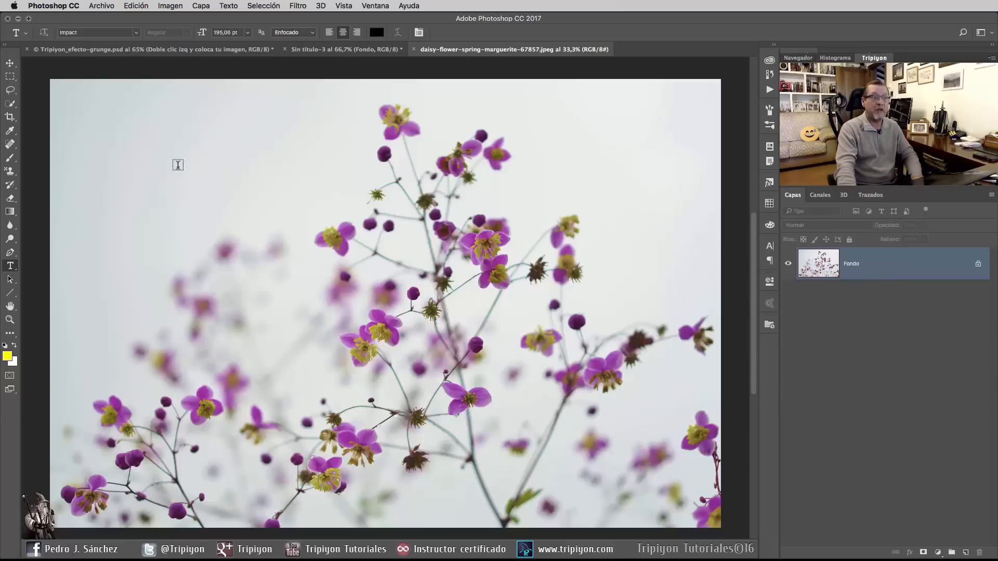
{"action": "left_click", "coordinate": [92, 5]}
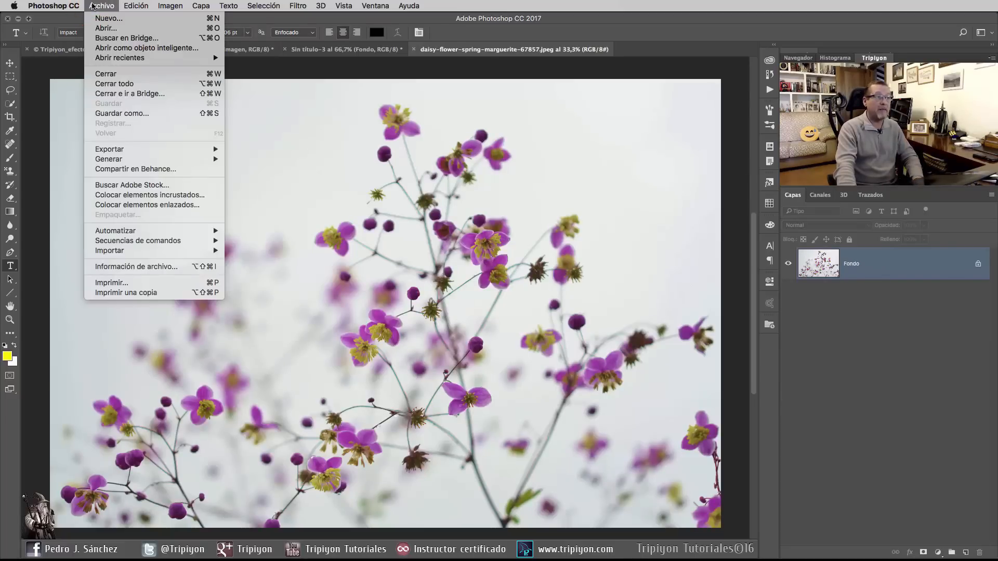
{"action": "left_click", "coordinate": [146, 195]}
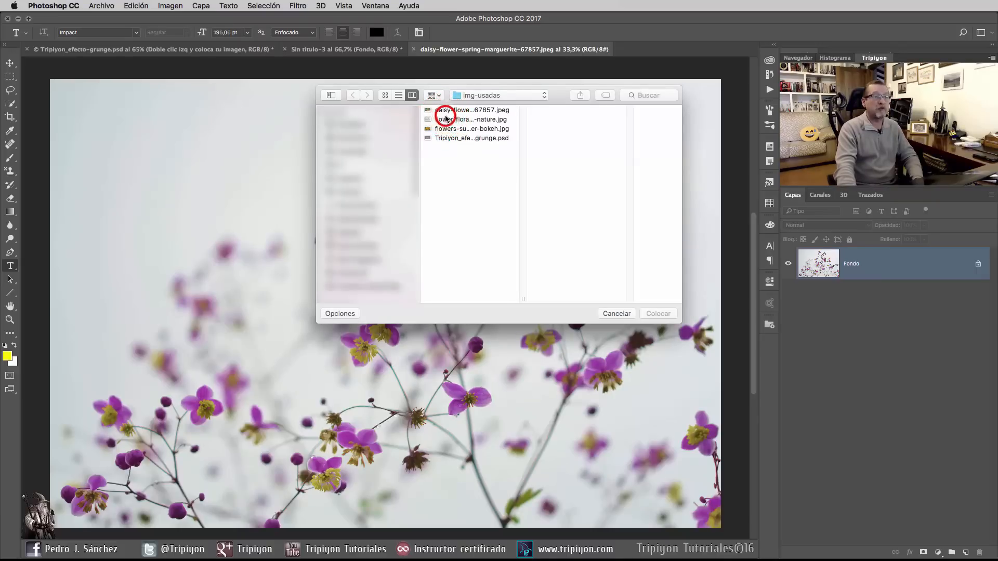
{"action": "left_click", "coordinate": [445, 119]}
{"action": "left_click", "coordinate": [461, 109]}
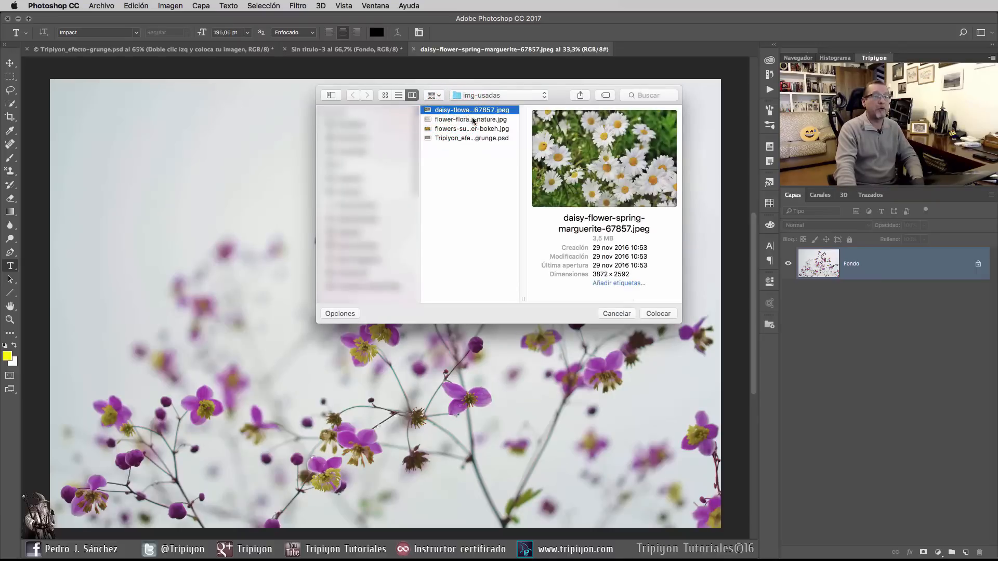
{"action": "left_click", "coordinate": [658, 314]}
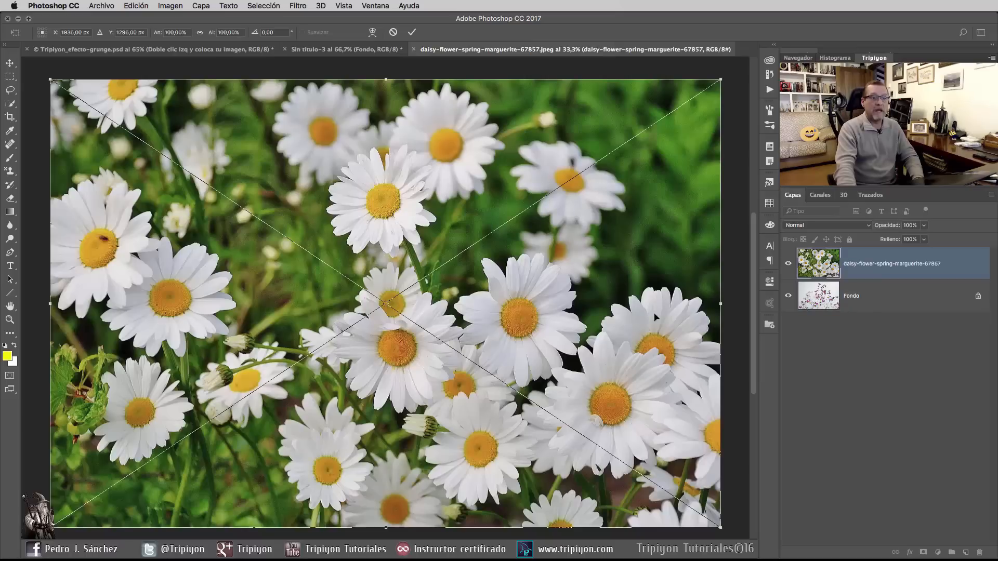
{"action": "left_click", "coordinate": [411, 32]}
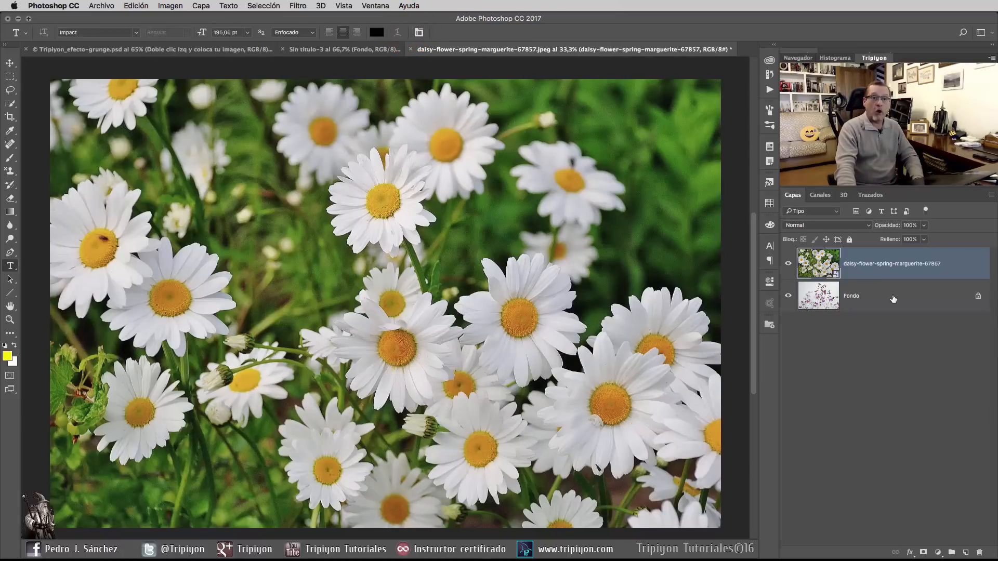
Step: Merge the daisy layer down into the background, then close the smart object document and save its changes
{"action": "key", "text": "ctrl+e"}
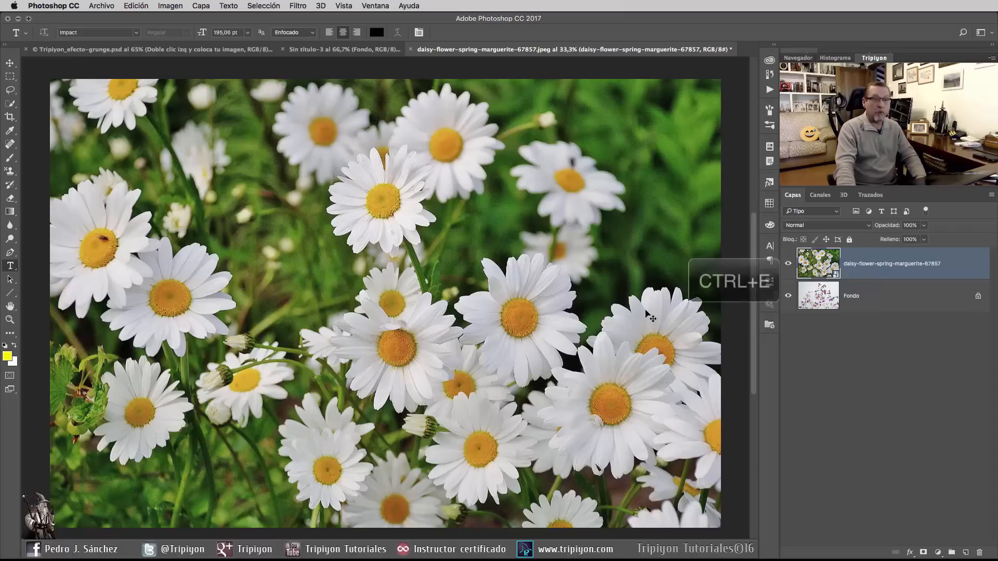
{"action": "left_click", "coordinate": [414, 49]}
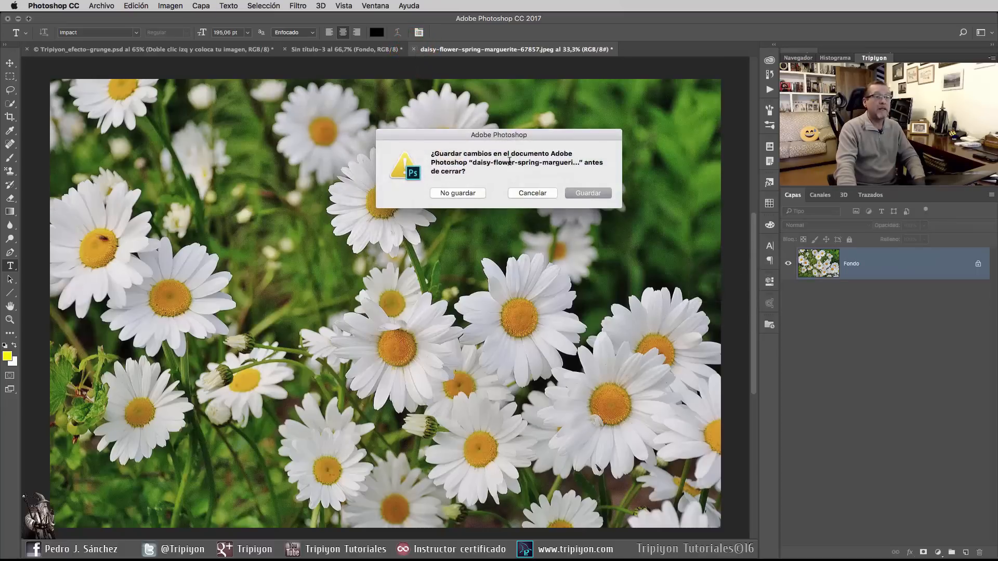
{"action": "left_click", "coordinate": [600, 194]}
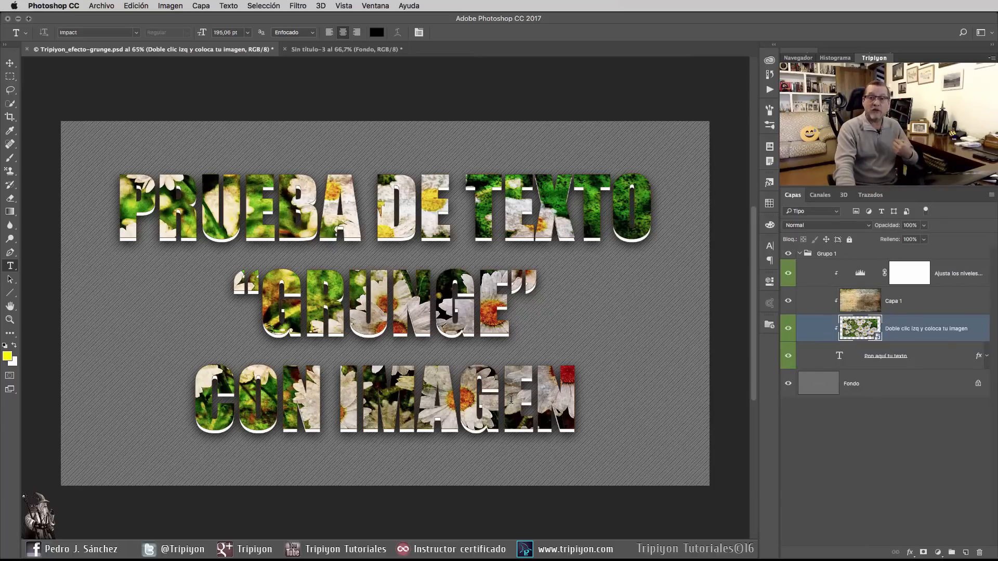
Step: Open the settings of the clipped Levels adjustment layer and raise its midtones to brighten the daisy-filled text
{"action": "left_click", "coordinate": [902, 305]}
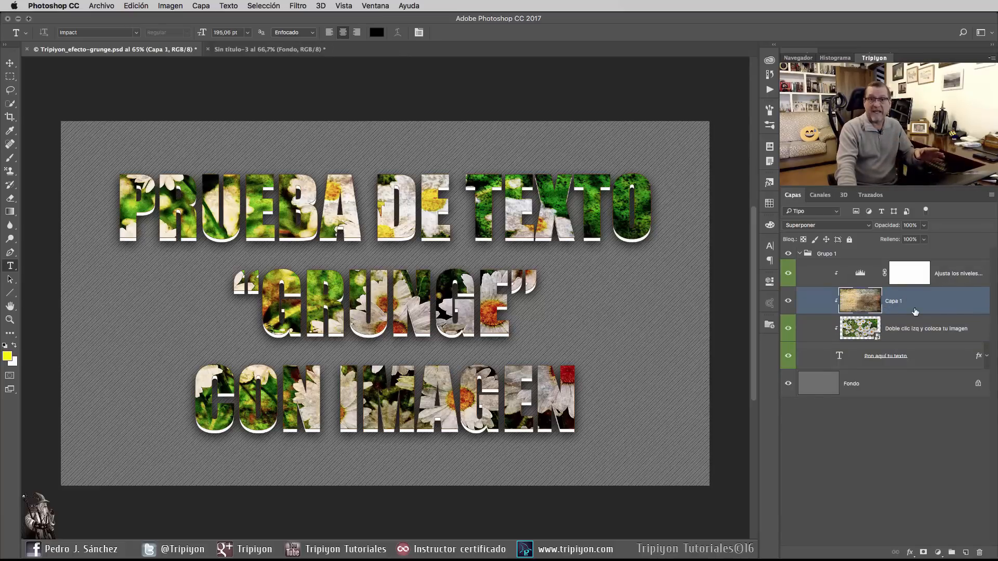
{"action": "left_click", "coordinate": [860, 273]}
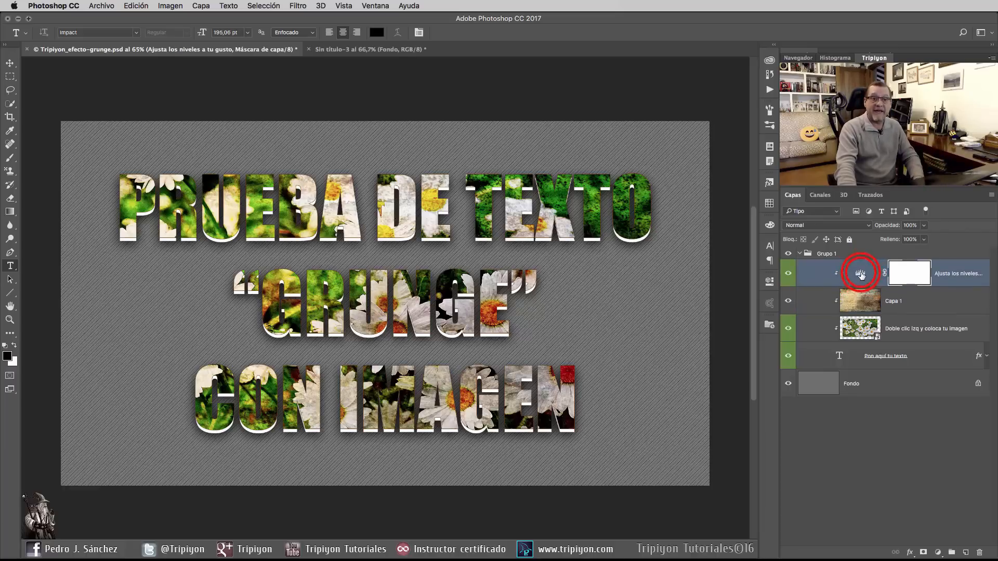
{"action": "double_click", "coordinate": [860, 273]}
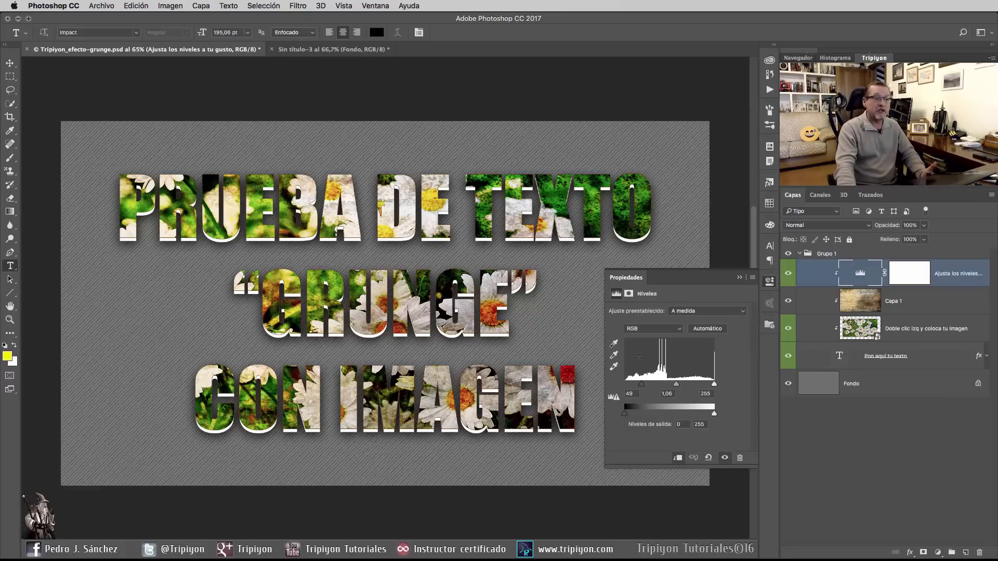
{"action": "left_click", "coordinate": [714, 385]}
{"action": "mouse_move", "coordinate": [714, 385]}
{"action": "left_mouse_down"}
{"action": "mouse_move", "coordinate": [704, 385]}
{"action": "mouse_move", "coordinate": [714, 386]}
{"action": "left_mouse_up"}
{"action": "left_click_drag", "start_coordinate": [676, 386], "coordinate": [666, 387]}
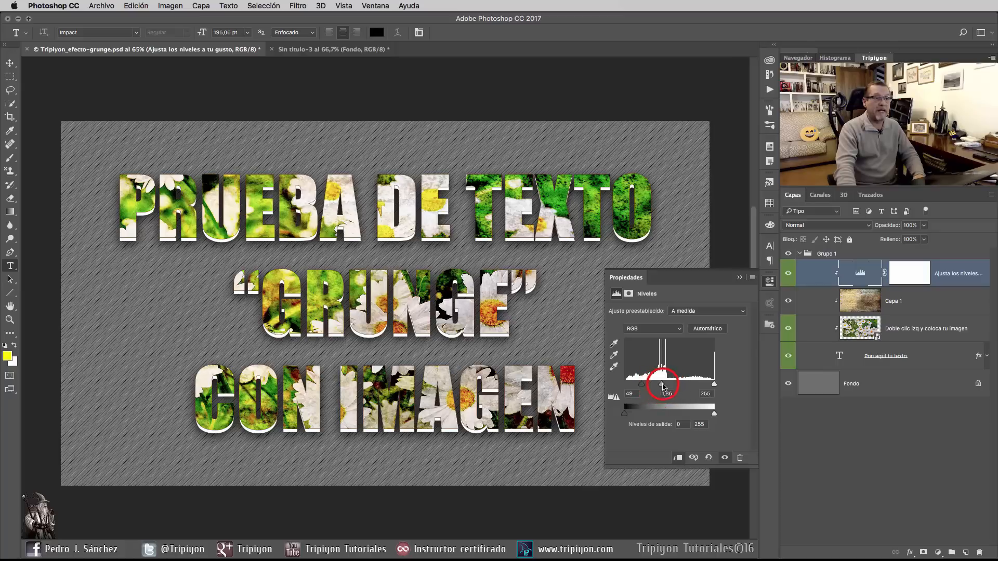